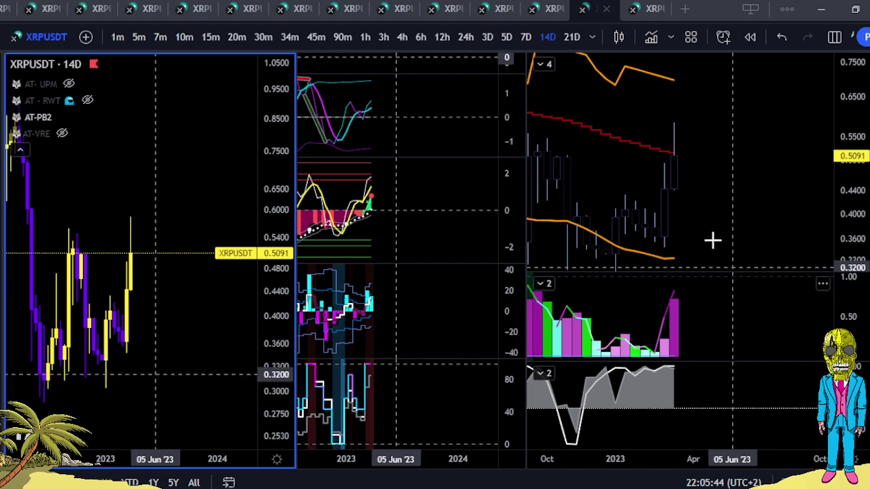
Step: Open the 24h XRPUSDT chart and examine the late-March candles against the curved bands and dotted levels
click(383, 5)
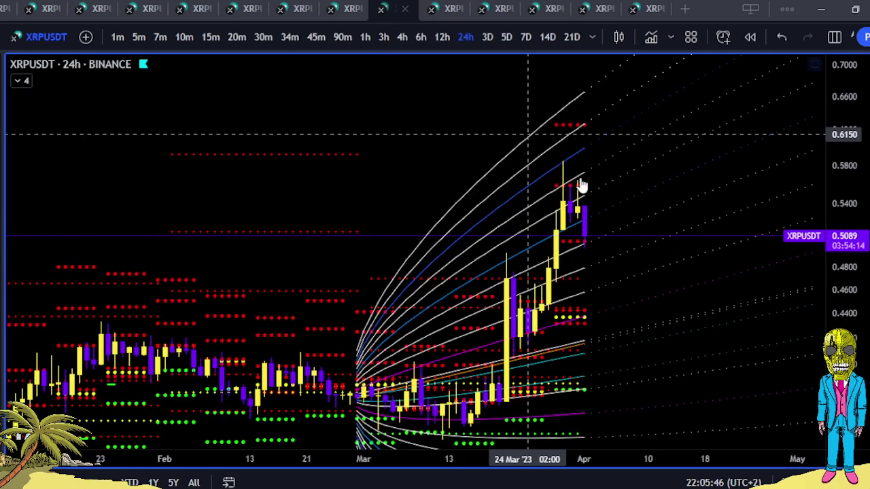
drag(849, 262, 848, 129)
drag(703, 266, 636, 275)
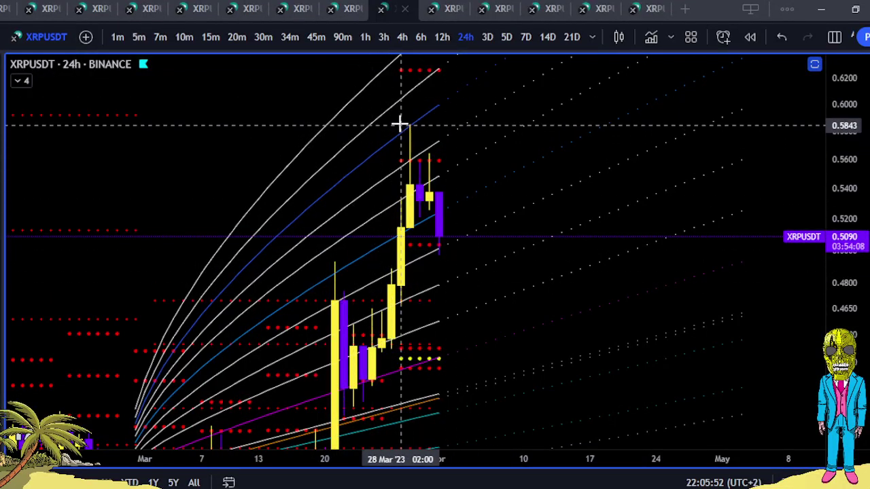
drag(568, 243, 566, 188)
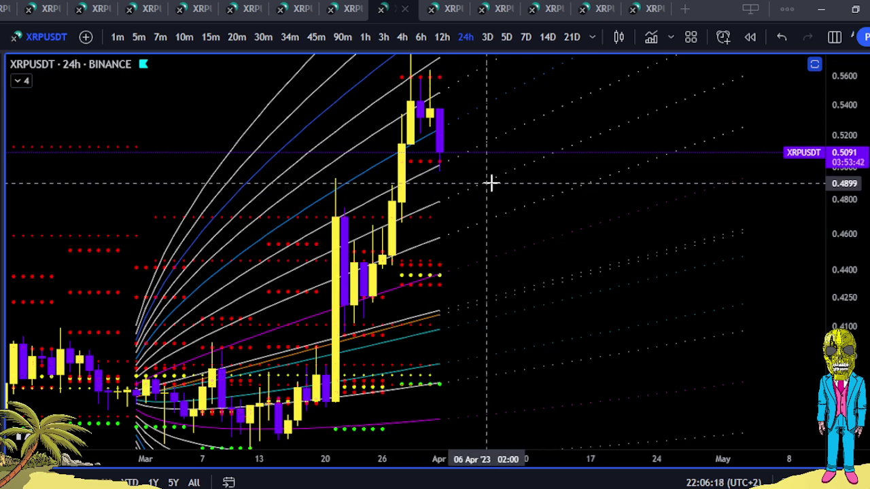
drag(490, 182, 398, 306)
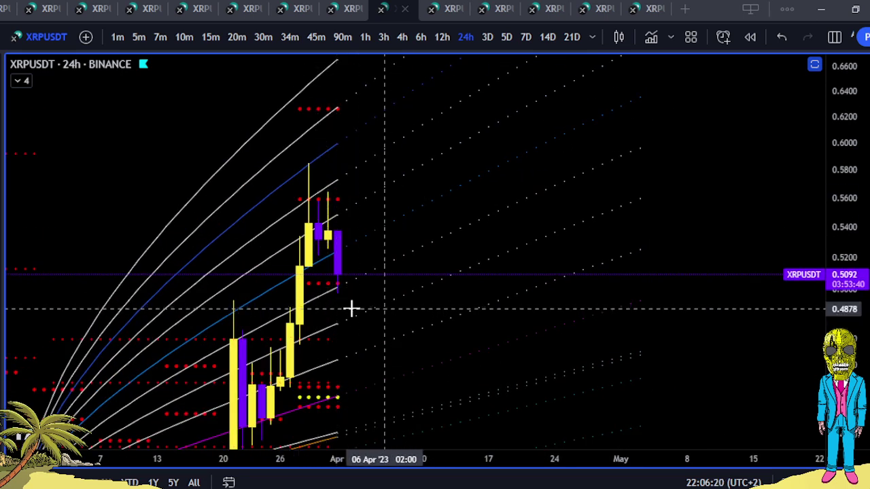
drag(402, 369, 401, 273)
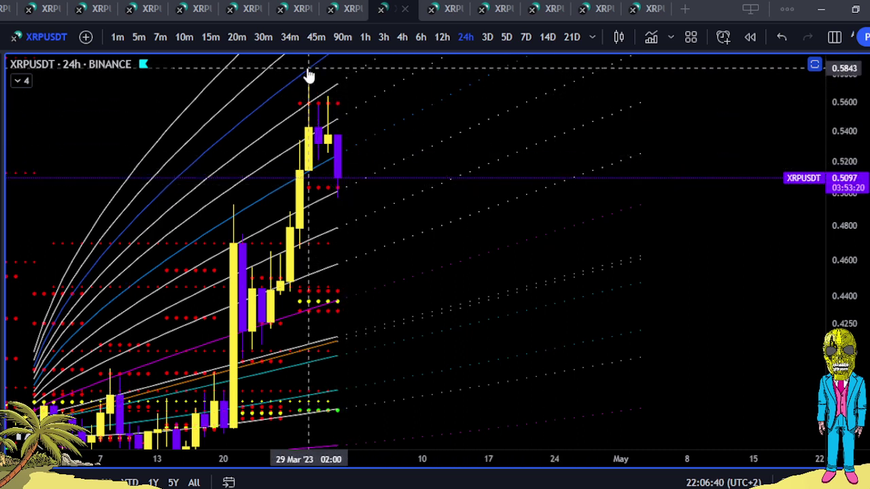
Step: Expand the indicator list on the 24h chart, hide AT-VRE to compare the levels, and show it again
click(21, 80)
click(65, 129)
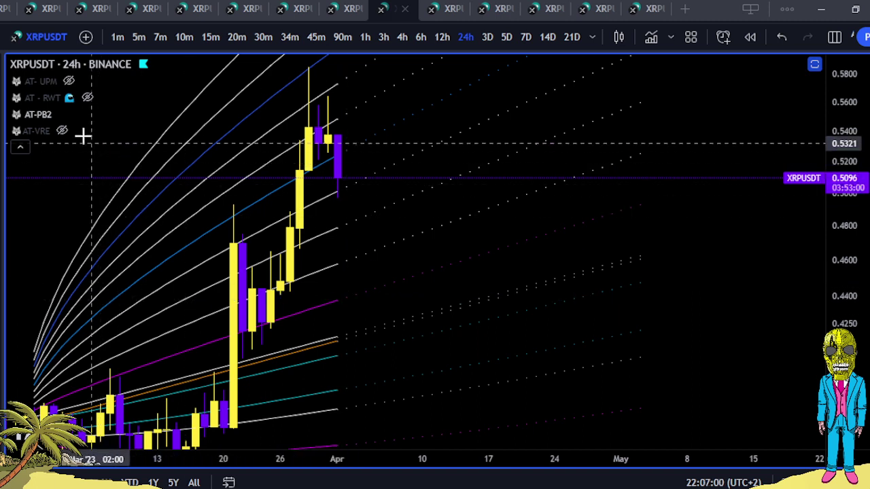
click(62, 130)
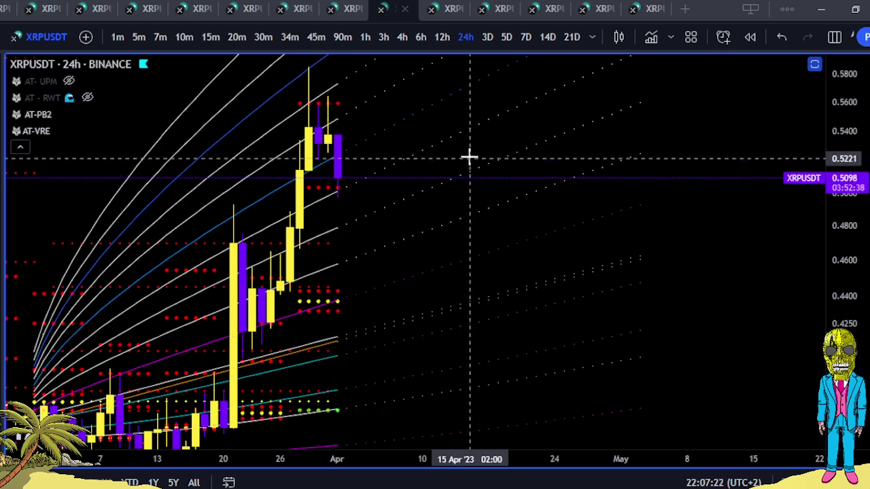
drag(378, 153, 380, 214)
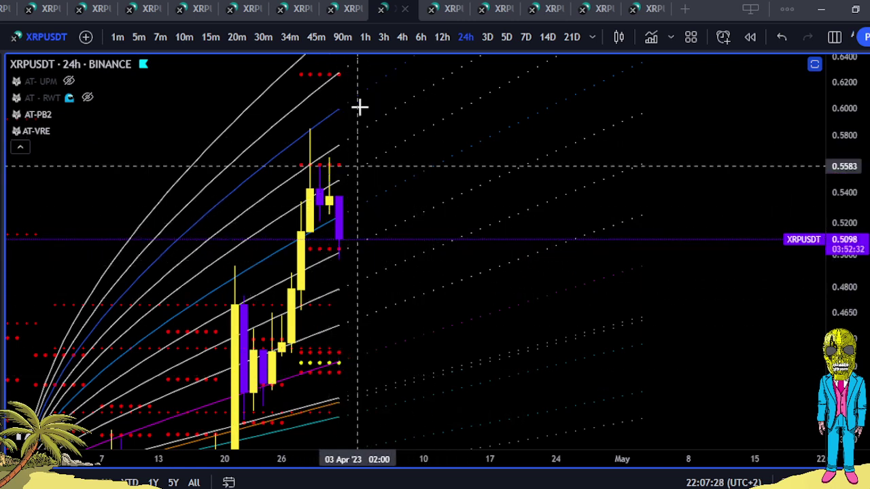
Step: Switch to the 1m XRPUSDT chart and enlarge the candles and curved bands that start at 20:42
click(1, 6)
scroll(539, 311, up, 4)
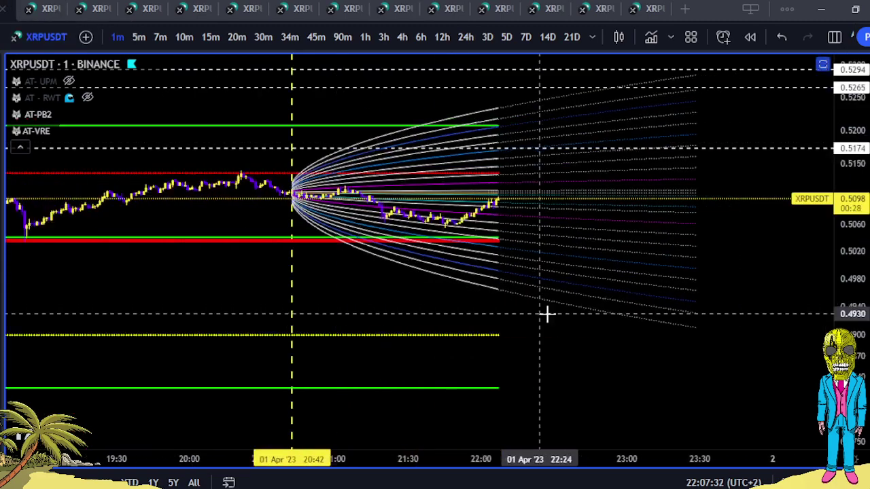
drag(864, 394, 827, 76)
scroll(637, 303, up, 4)
drag(513, 190, 609, 439)
drag(851, 375, 851, 334)
drag(673, 345, 669, 238)
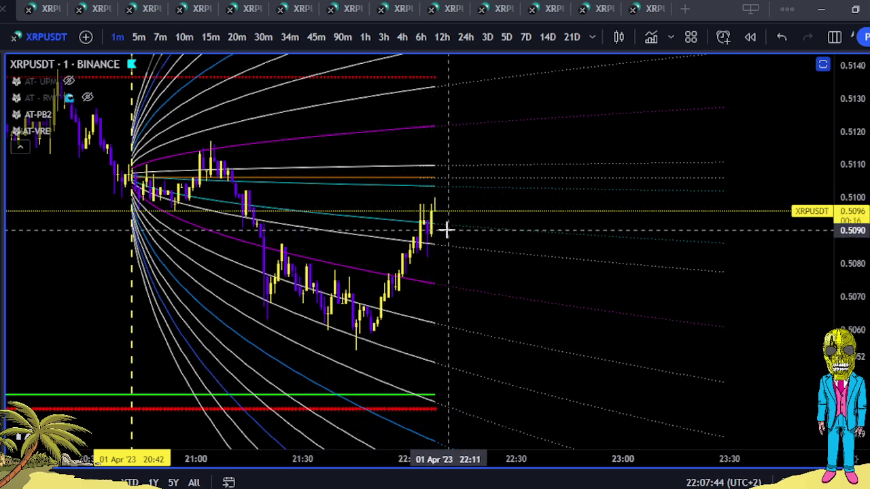
Step: Examine the upper curved bands on the 1m chart around the dashed 0.5174 level relative to the current price
drag(576, 295, 575, 361)
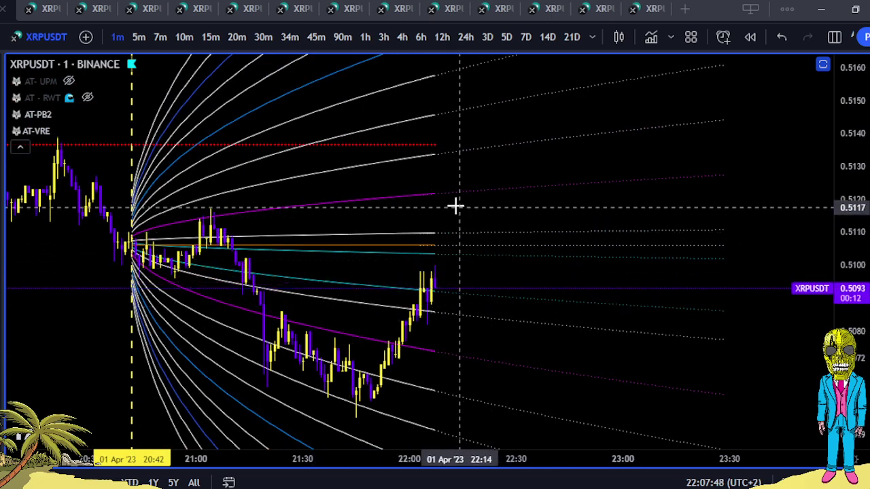
drag(472, 233, 426, 313)
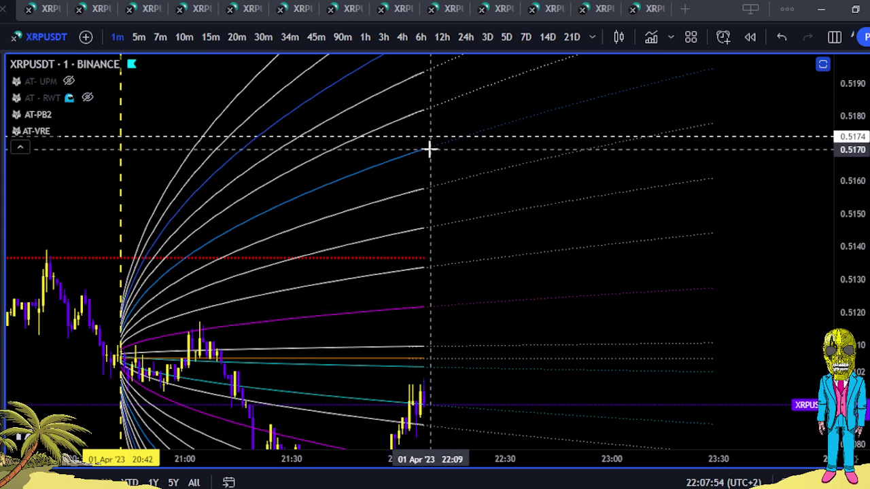
drag(429, 149, 487, 327)
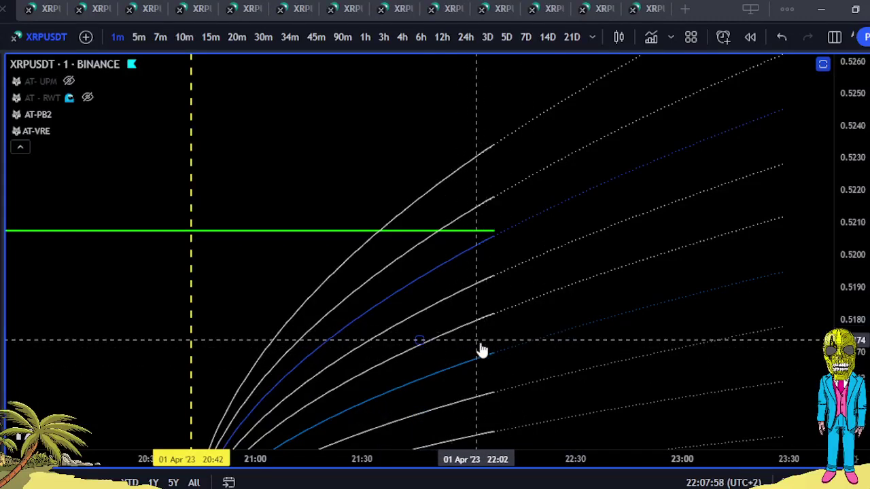
drag(452, 289, 597, 203)
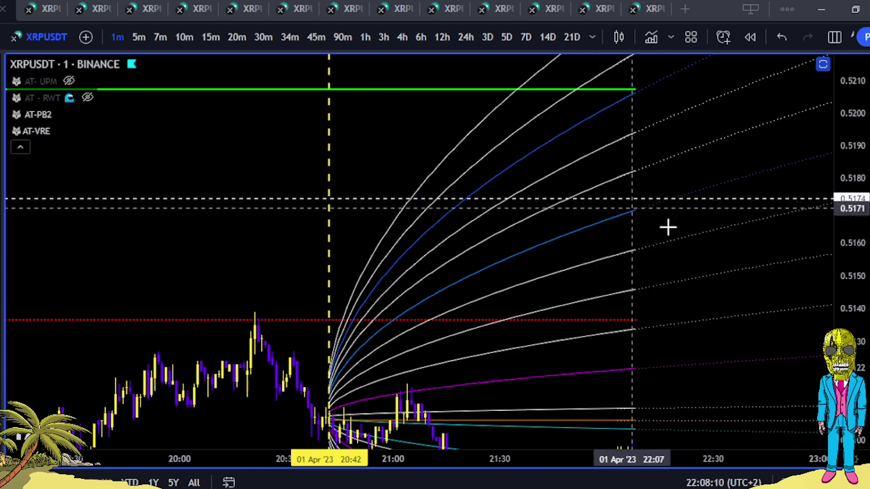
drag(706, 256, 708, 175)
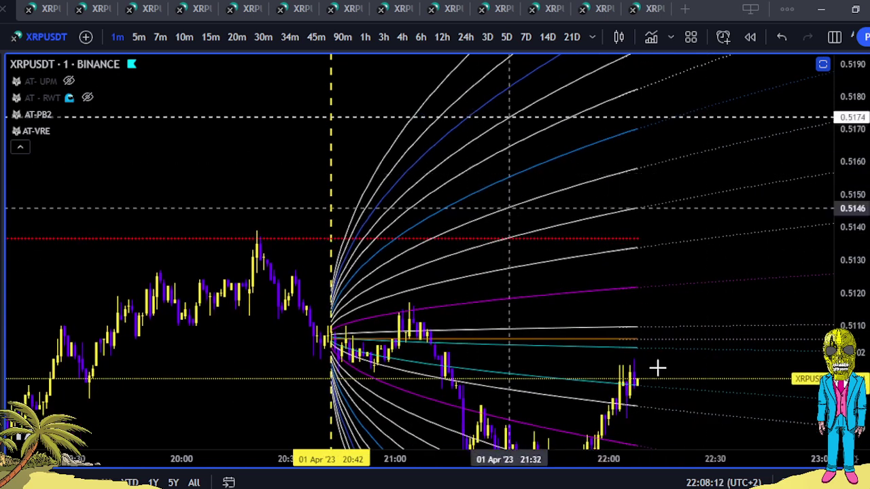
drag(704, 331, 688, 280)
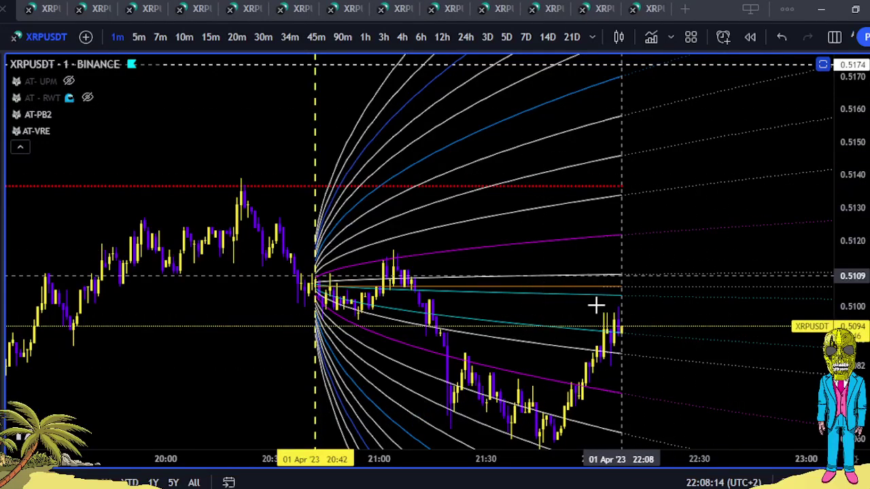
drag(659, 118, 662, 179)
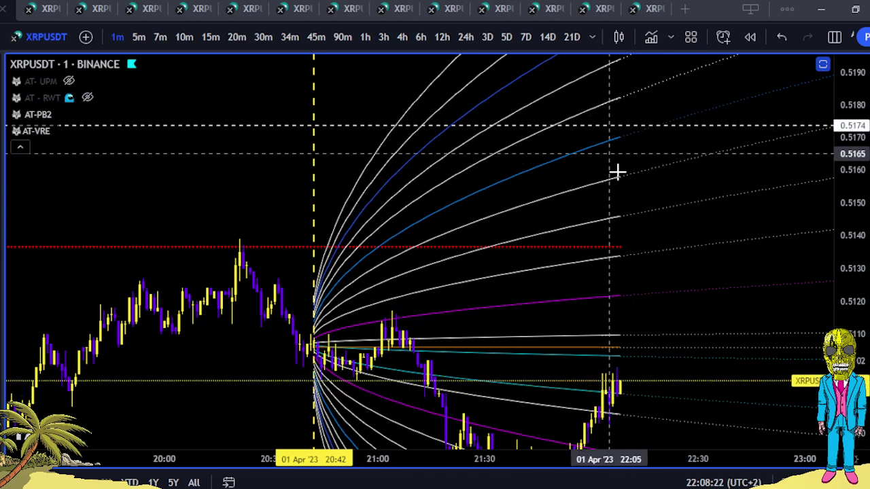
drag(641, 135, 637, 247)
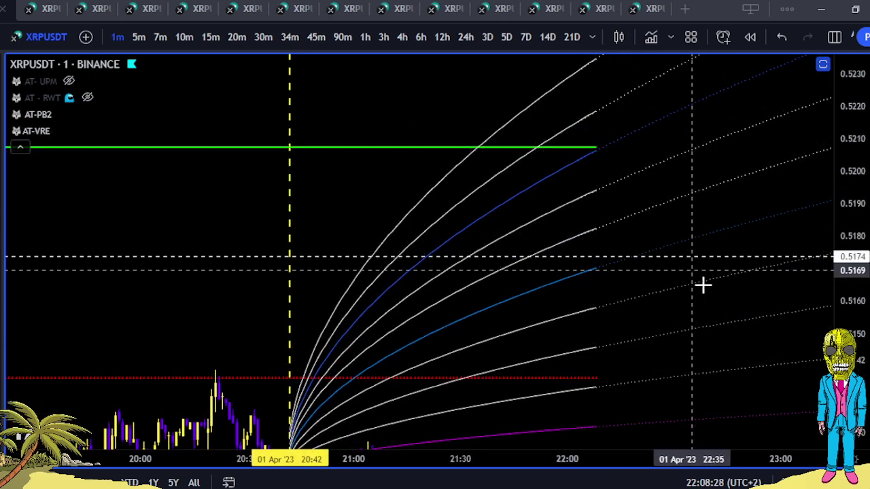
Step: Widen the 1m chart's price range to examine the 0.5265, 0.5294 and 0.5421 dashed levels above price
scroll(714, 269, down, 2)
drag(846, 253, 846, 360)
drag(710, 219, 684, 396)
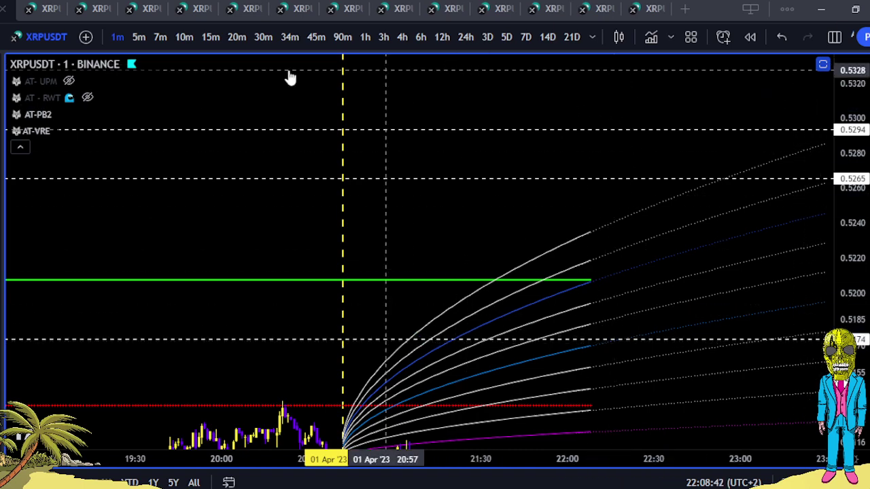
mouse_move(705, 260)
mouse_down()
mouse_move(657, 186)
mouse_move(605, 166)
mouse_move(572, 220)
mouse_up()
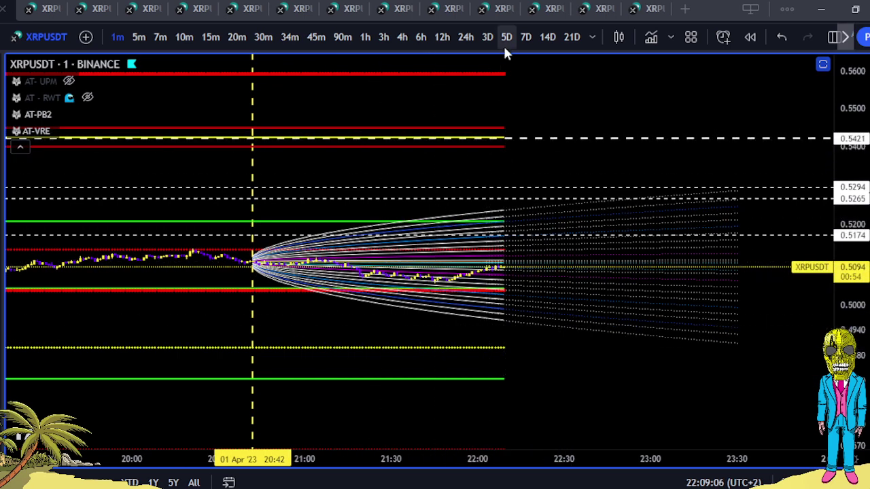
Step: Inspect the support levels below price on the 1m chart, down to the thick yellow line between two red ones
drag(538, 277, 538, 74)
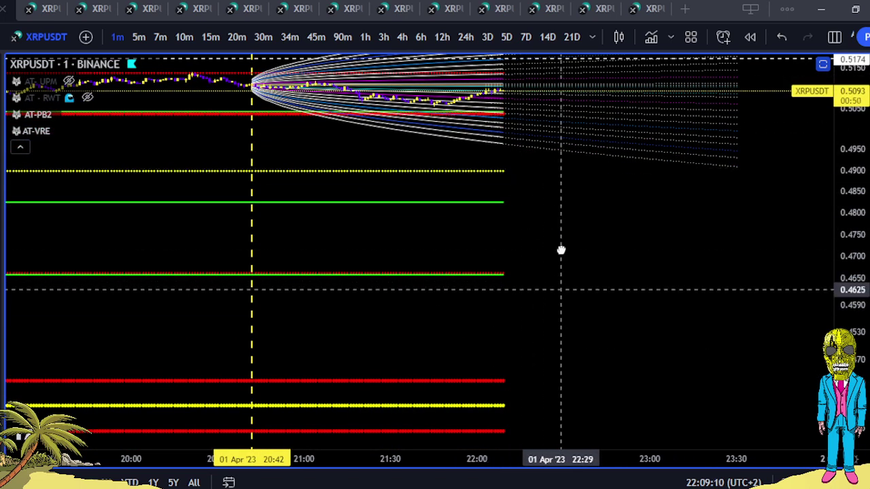
drag(561, 292, 561, 102)
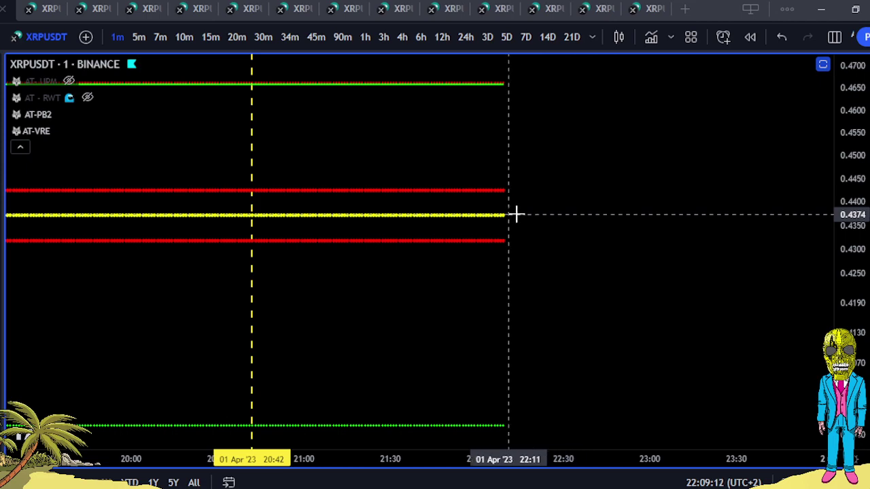
drag(543, 218, 564, 446)
drag(612, 241, 615, 281)
Step: Review the 21D and 14D XRPUSDT layouts, focusing on the 14D oscillators and the price chart with orange bands
click(653, 11)
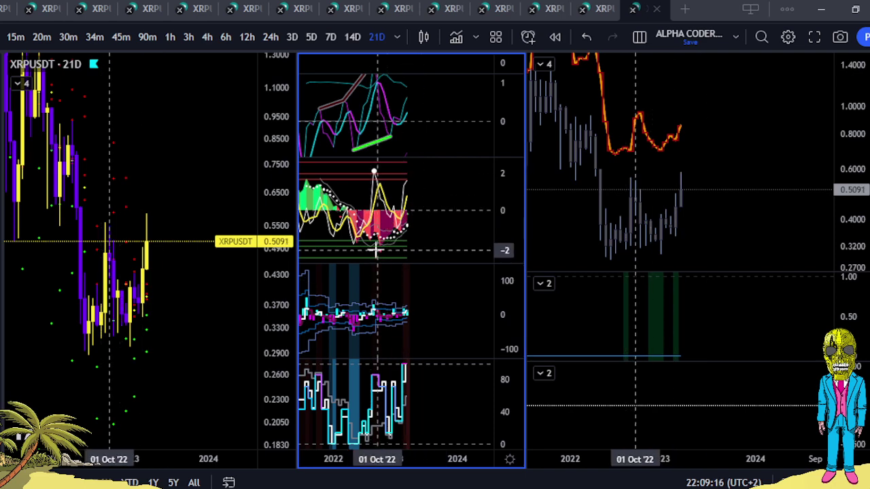
click(598, 8)
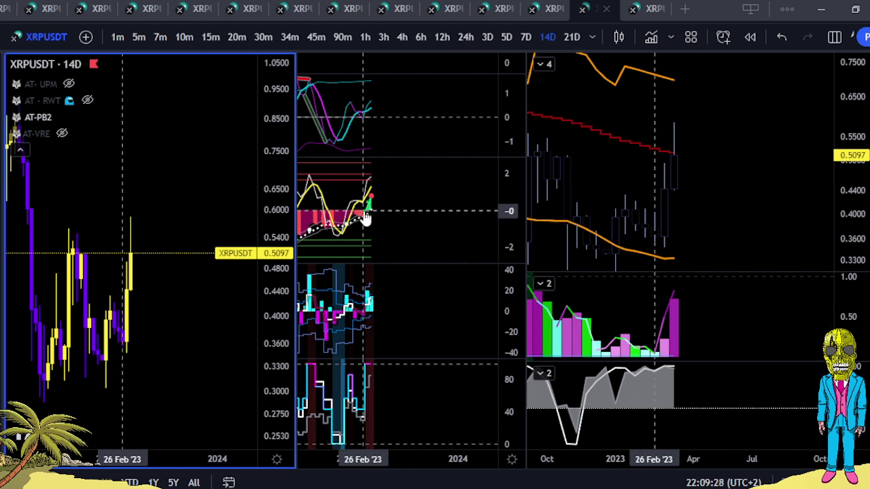
click(762, 163)
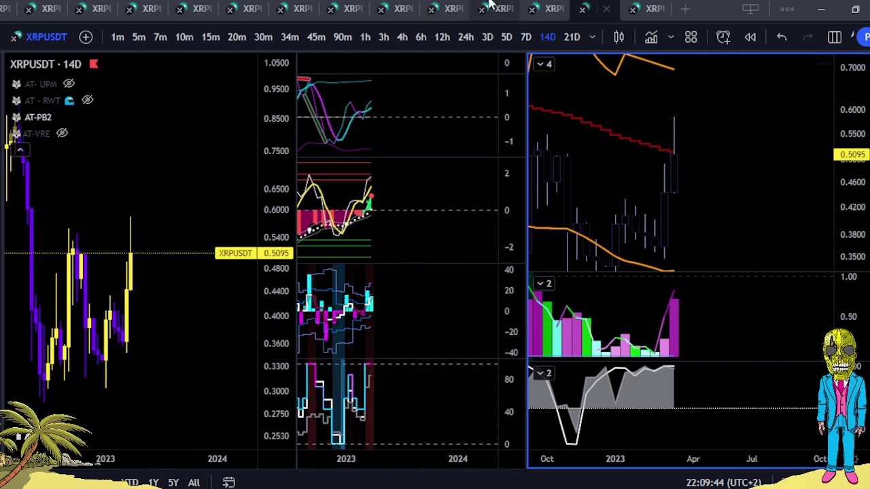
Step: Open the 7D XRPUSDT chart and examine the latest candle and its wick against the curved bands
click(548, 4)
drag(666, 311, 765, 291)
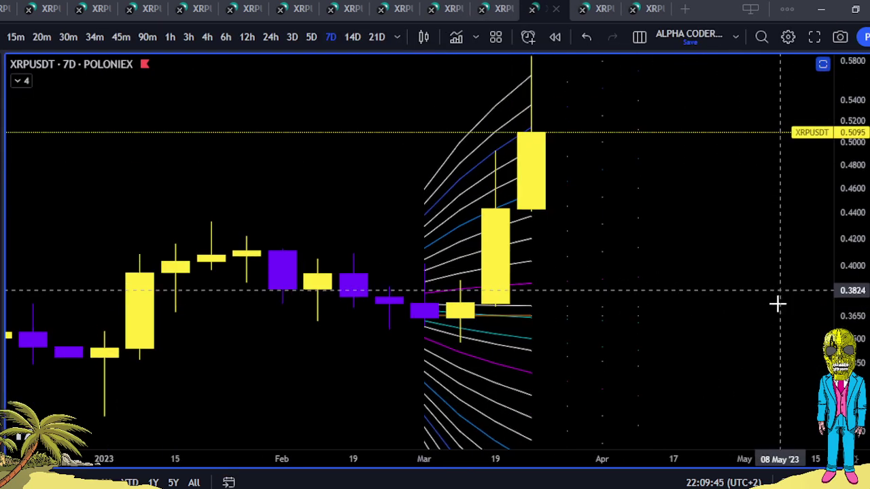
drag(848, 276, 848, 109)
drag(750, 220, 734, 360)
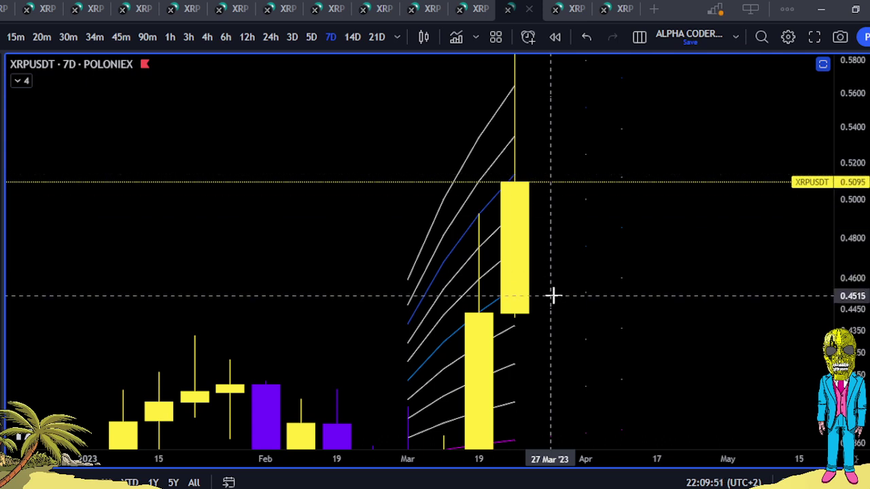
drag(553, 295, 552, 184)
drag(596, 256, 591, 191)
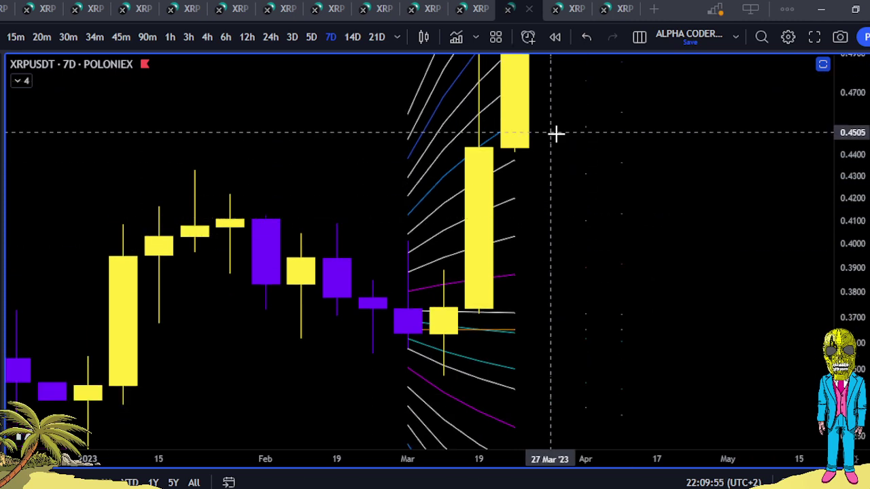
drag(632, 243, 629, 458)
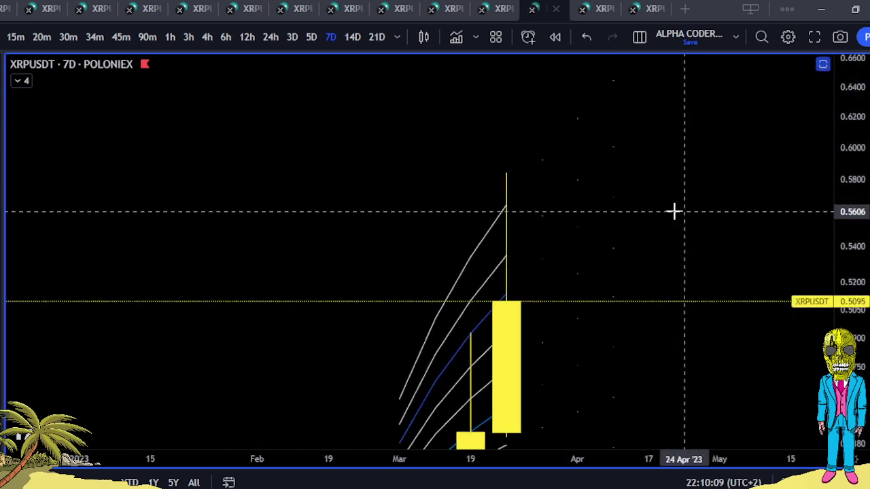
drag(555, 136, 466, 111)
Step: Restore the 7D multi-chart layout and examine the price, volume and oscillator panes of the orange-band chart
click(822, 64)
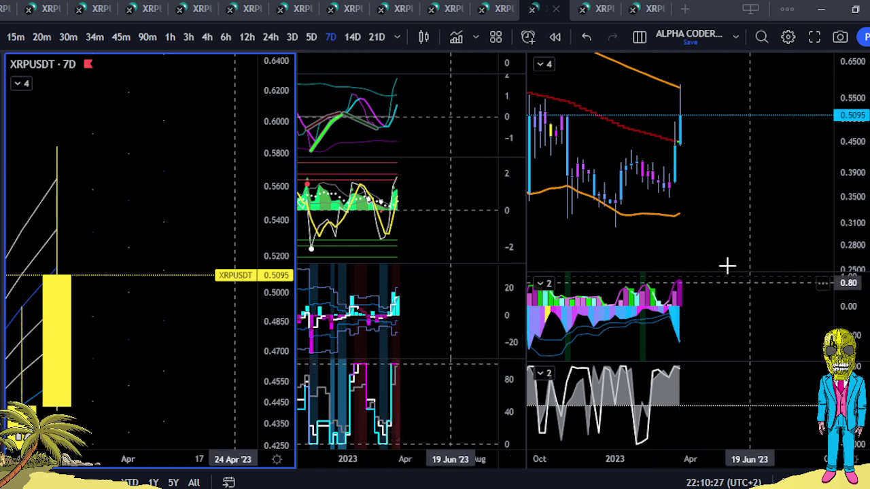
scroll(712, 225, up, 2)
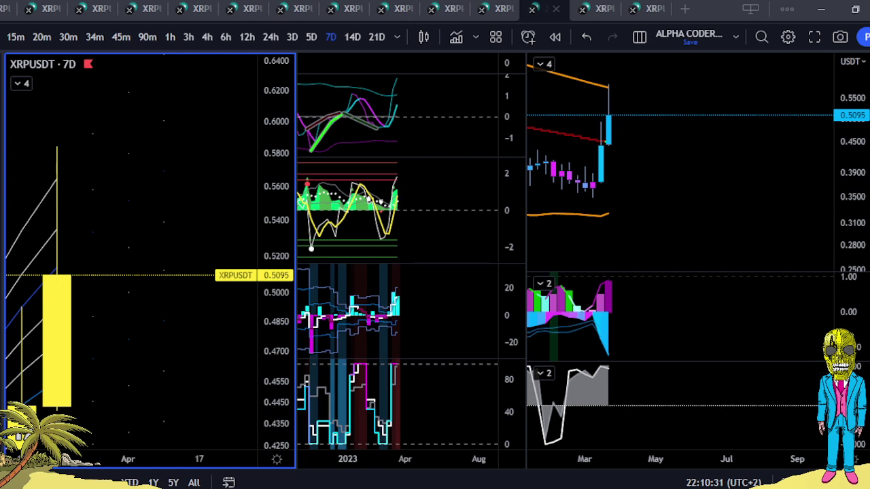
drag(849, 336, 850, 309)
drag(763, 319, 767, 274)
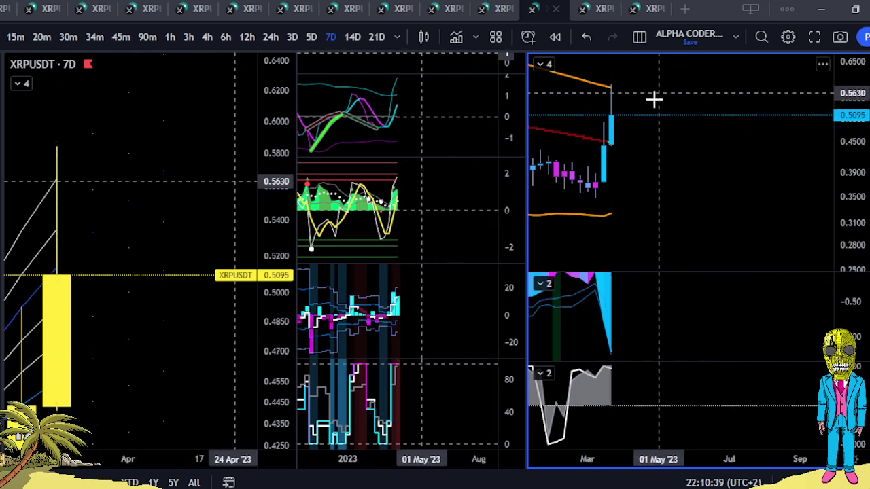
drag(654, 323, 649, 268)
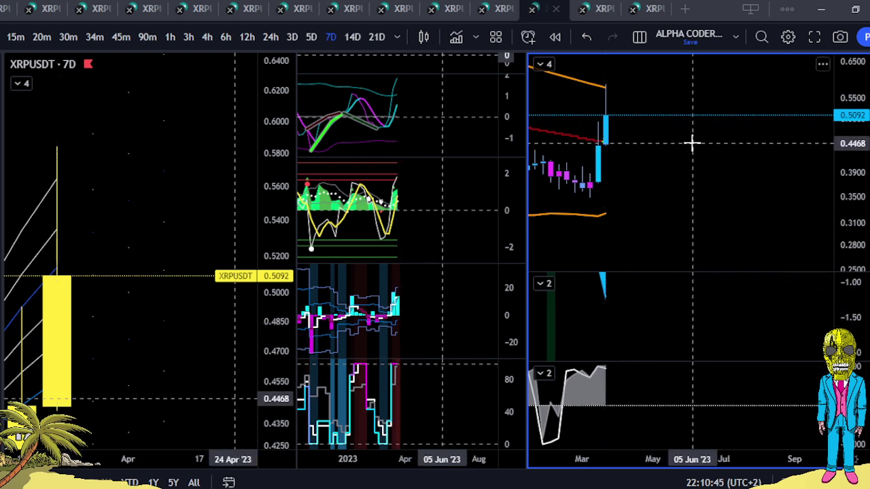
drag(691, 142, 695, 216)
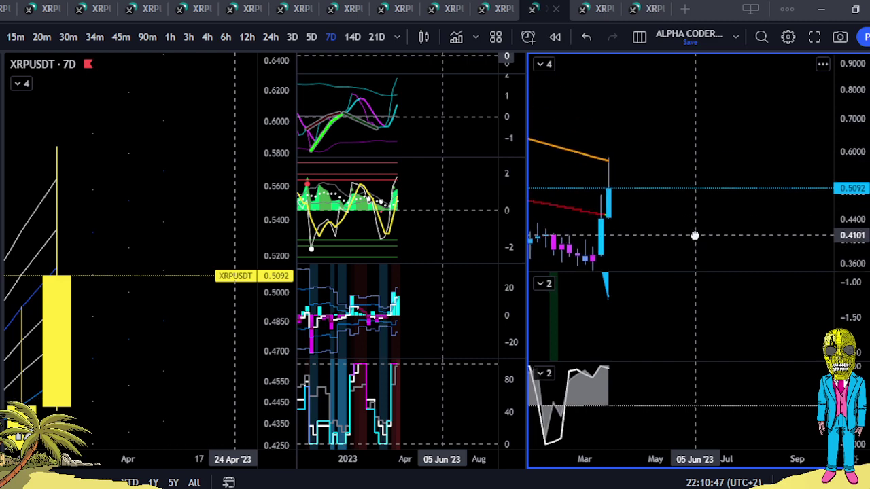
Step: Compare the 5D, 7D and 14D XRPUSDT layouts, checking the latest candles against the orange and red bands
click(499, 7)
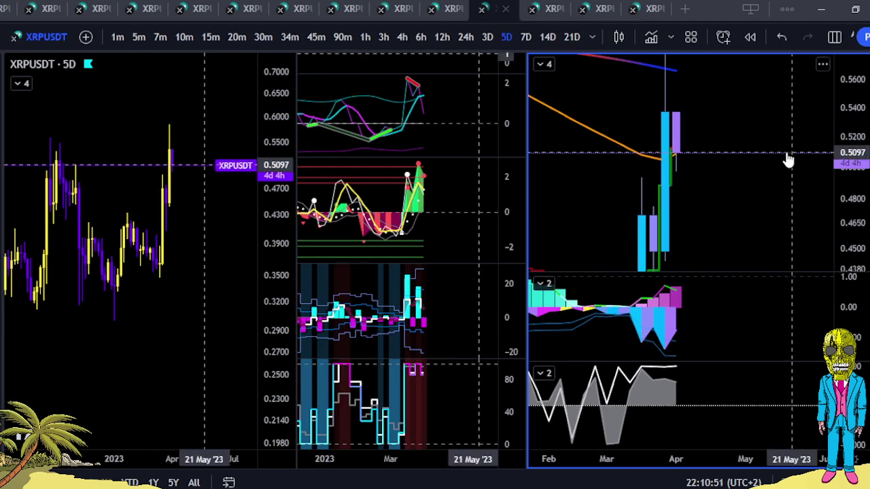
click(554, 9)
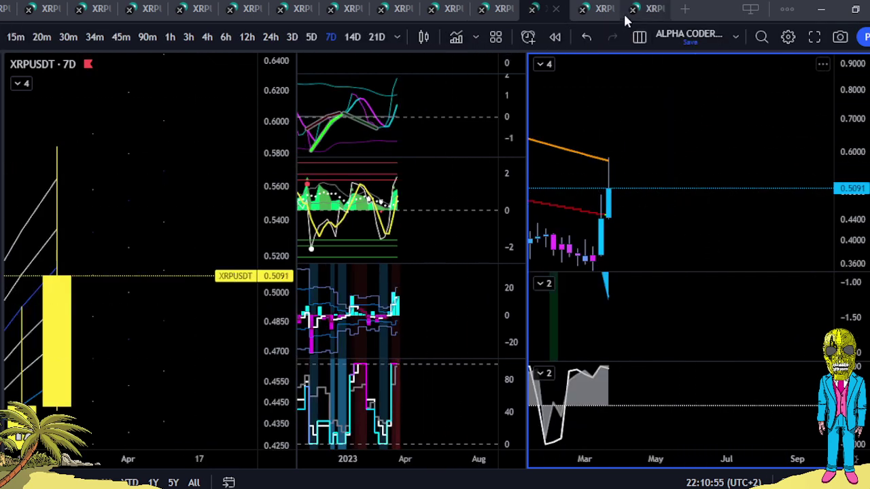
click(603, 4)
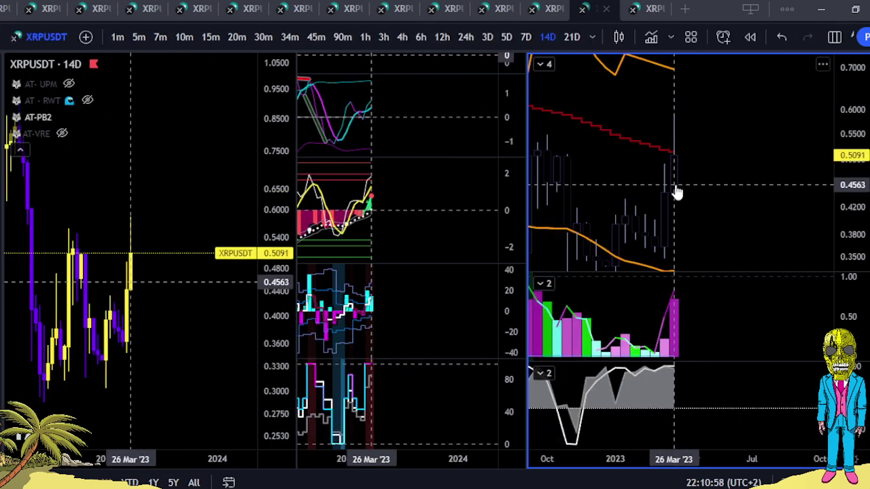
click(544, 5)
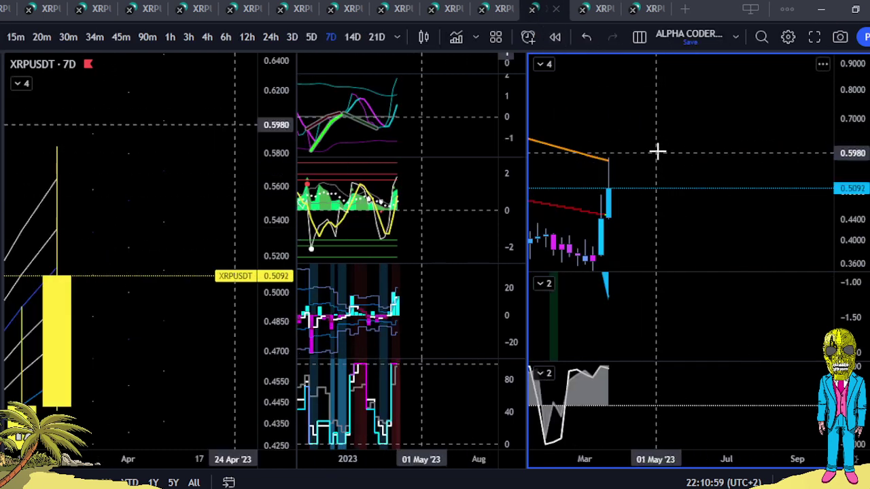
click(493, 5)
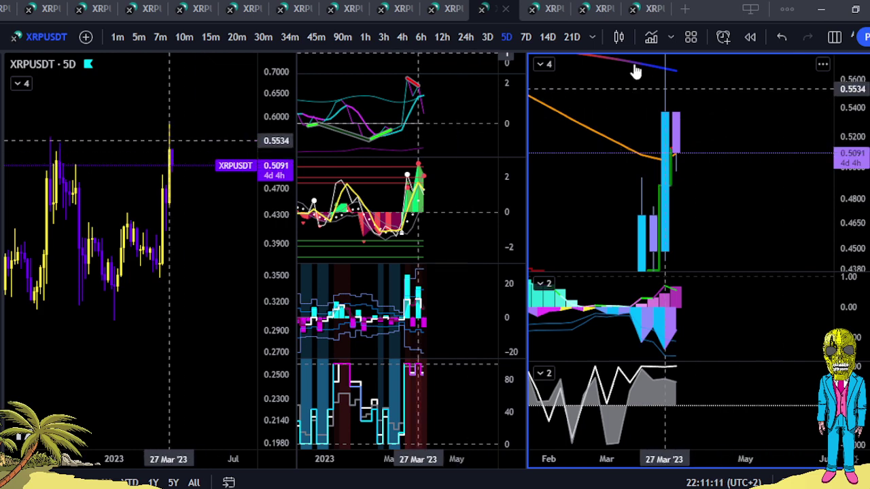
Step: Review the 3D layout and inspect the 24h chart's candles against the curved bands and dotted AT-VRE levels
click(463, 8)
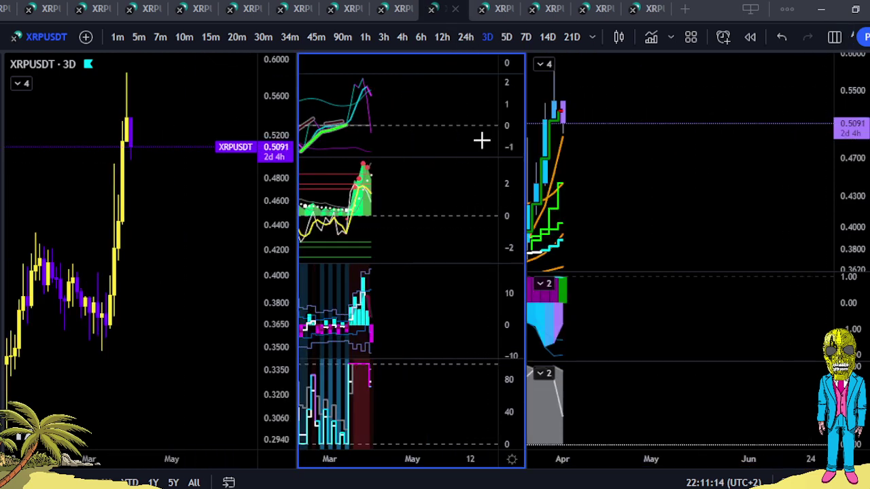
click(395, 6)
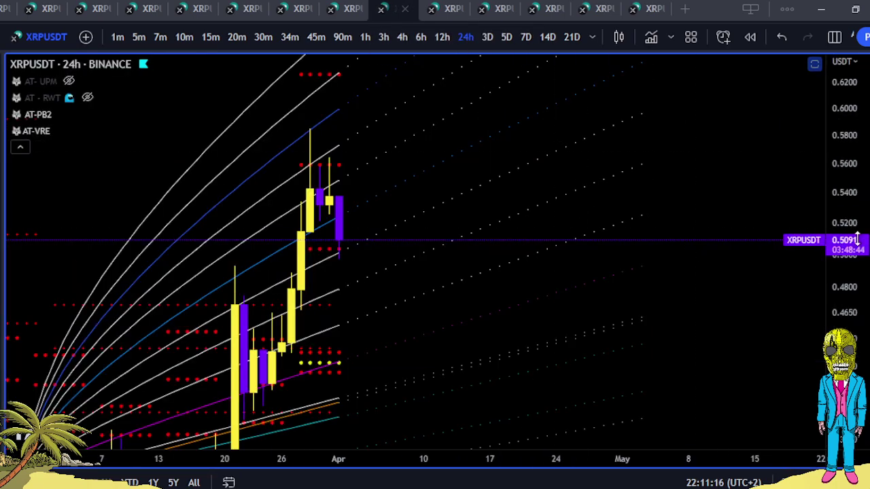
drag(654, 182, 685, 296)
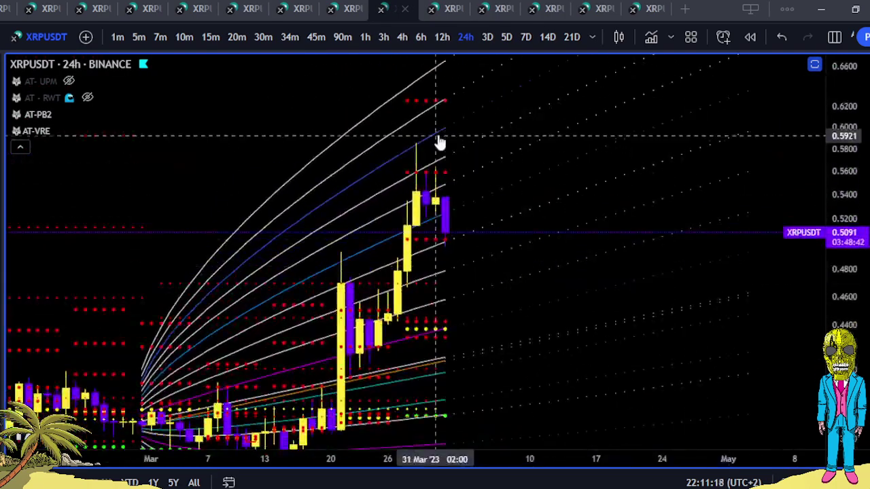
drag(508, 279, 490, 156)
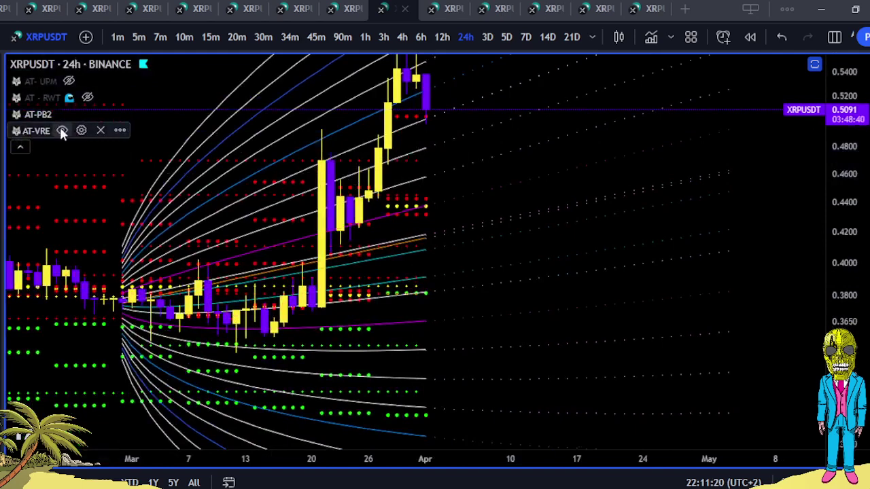
Step: Hide AT-VRE on the 24h chart to examine price against the curved AT-PB2 bands alone, and show AT-VRE again
click(61, 130)
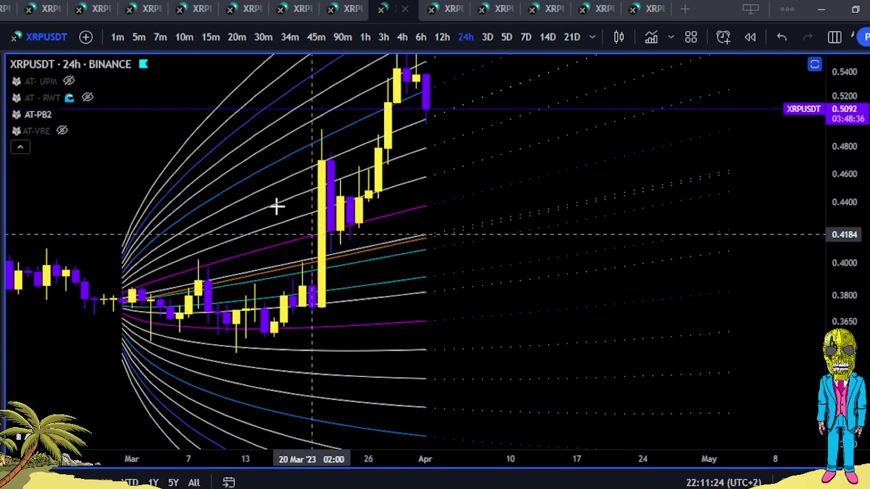
drag(353, 233, 257, 354)
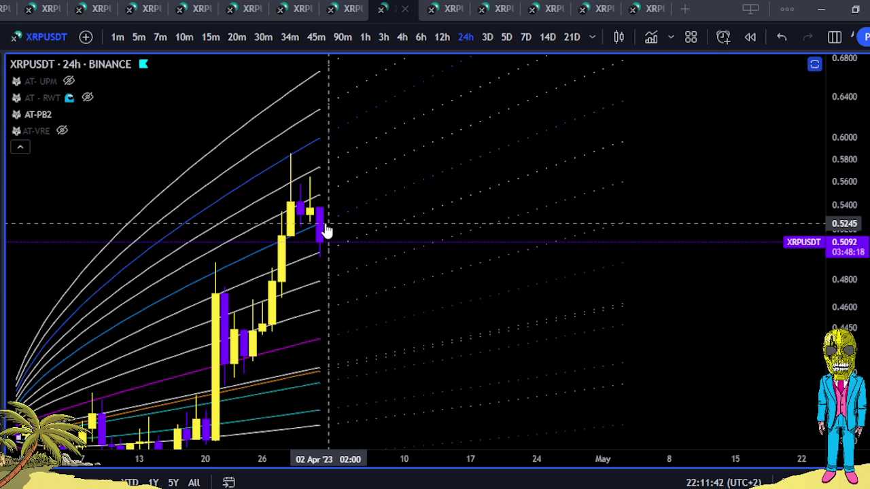
drag(354, 346, 345, 258)
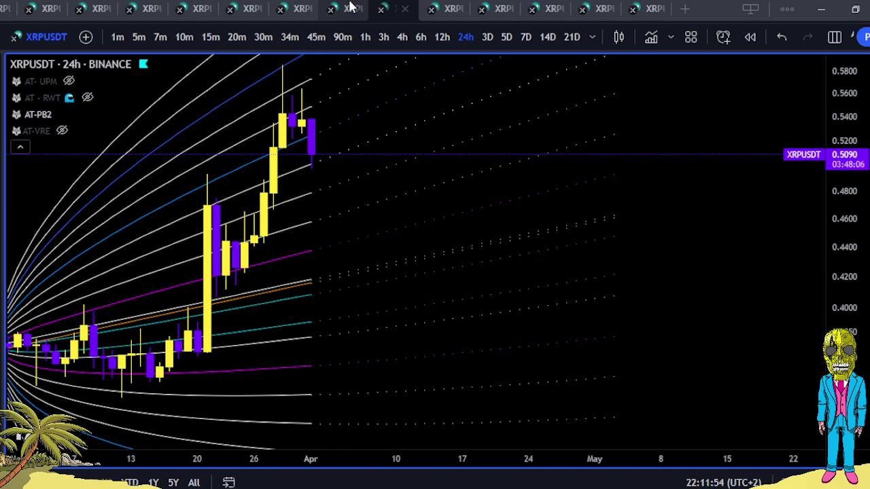
click(61, 130)
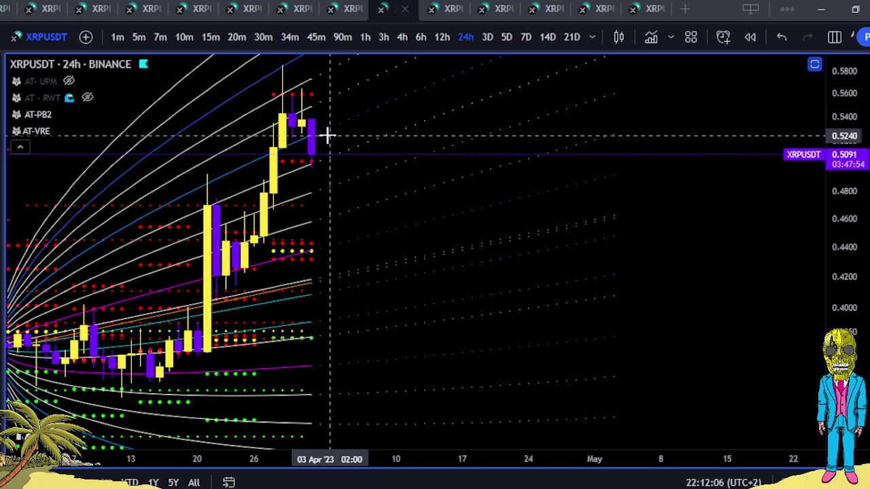
Step: Show the AT-VRE levels on the 12h price chart and compare them with those on the 24h chart
click(343, 9)
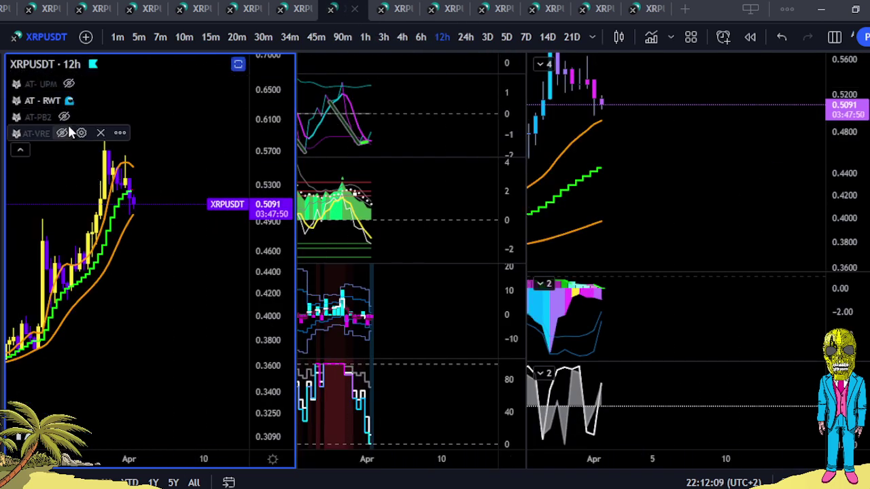
click(62, 133)
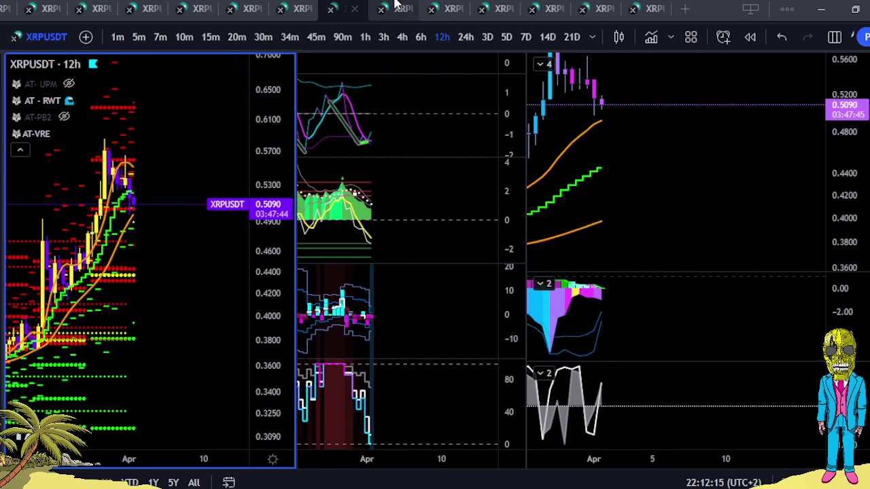
click(394, 7)
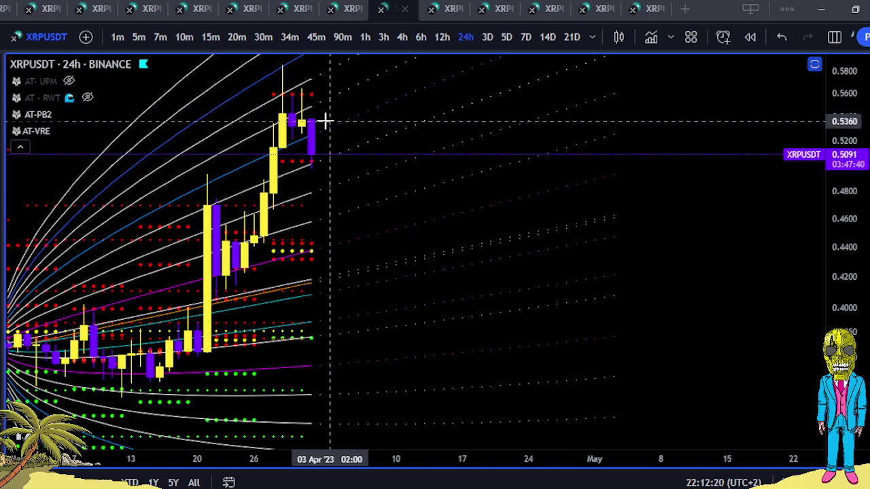
click(333, 8)
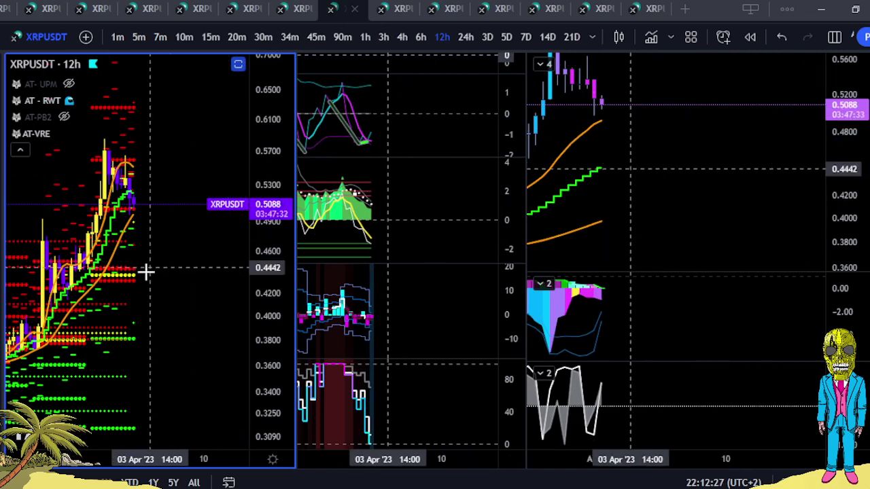
Step: Examine the latest 12h candles up close against the AT-VRE levels, the green stepped line and the orange bands
scroll(148, 267, up, 3)
drag(273, 283, 273, 122)
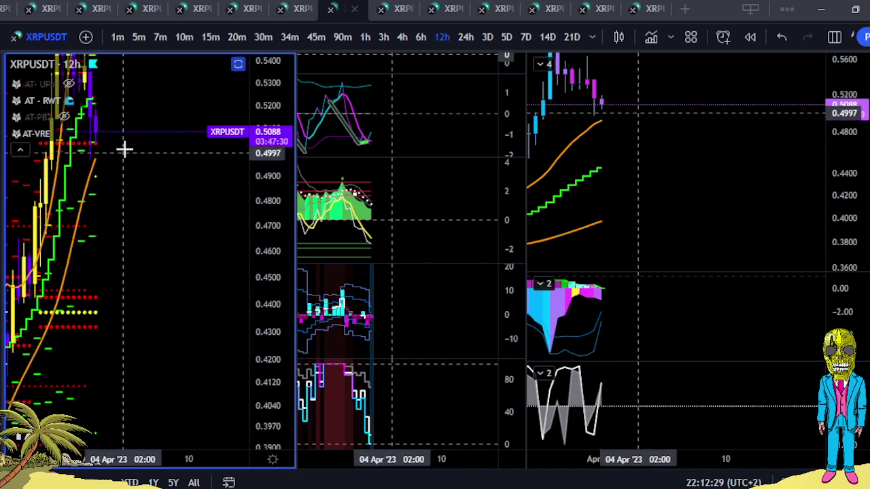
drag(124, 144, 129, 217)
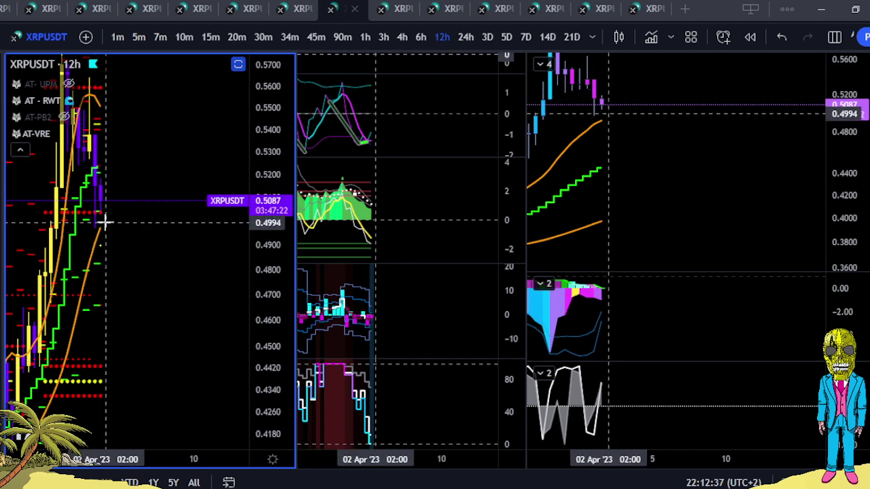
drag(95, 225, 167, 233)
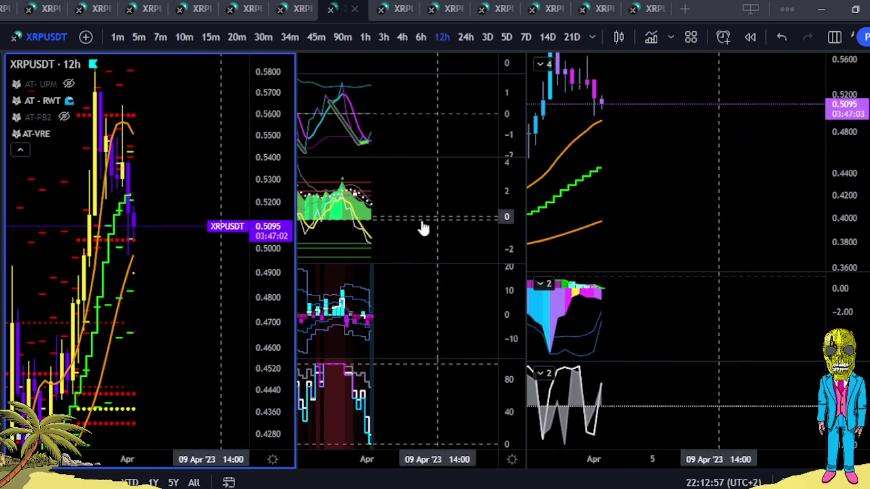
Step: Review the 6h layout and inspect the latest candles at the green stepped line on the 3h orange-band chart
click(303, 7)
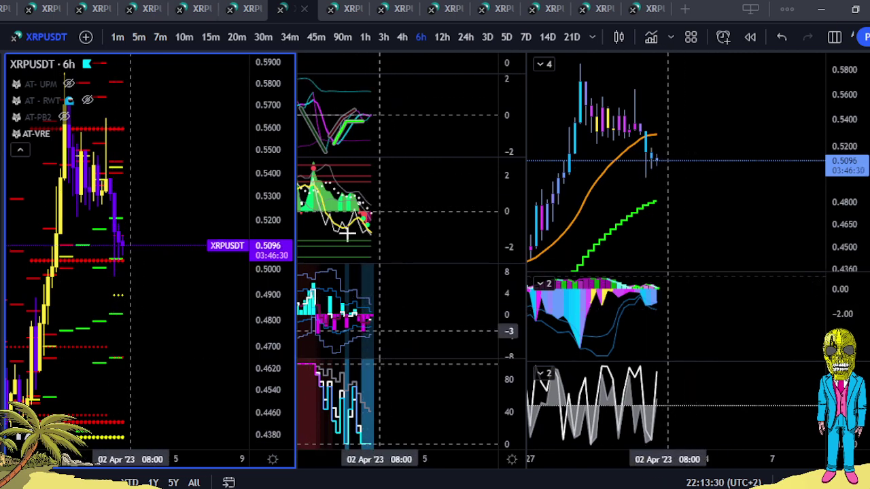
click(233, 6)
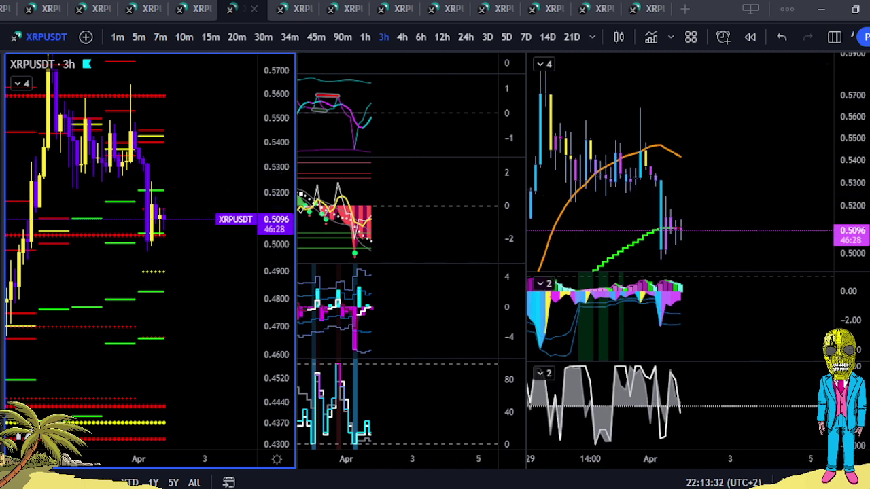
drag(850, 163, 778, 107)
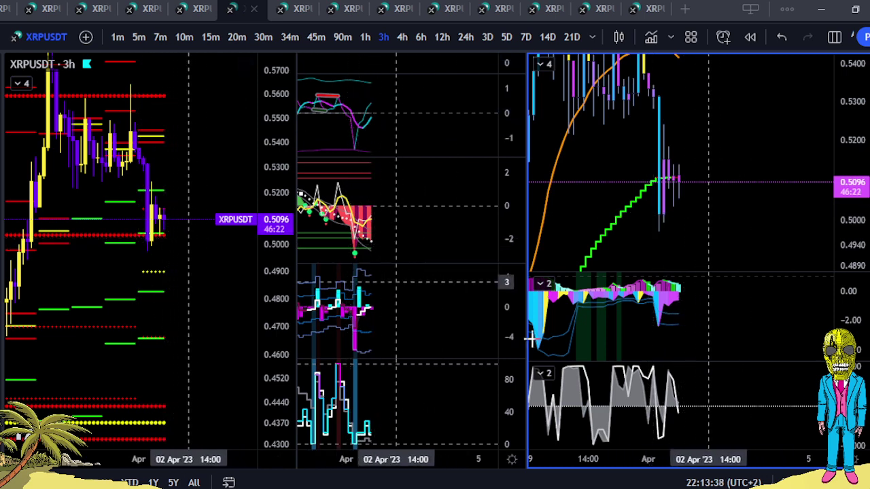
drag(863, 222, 855, 23)
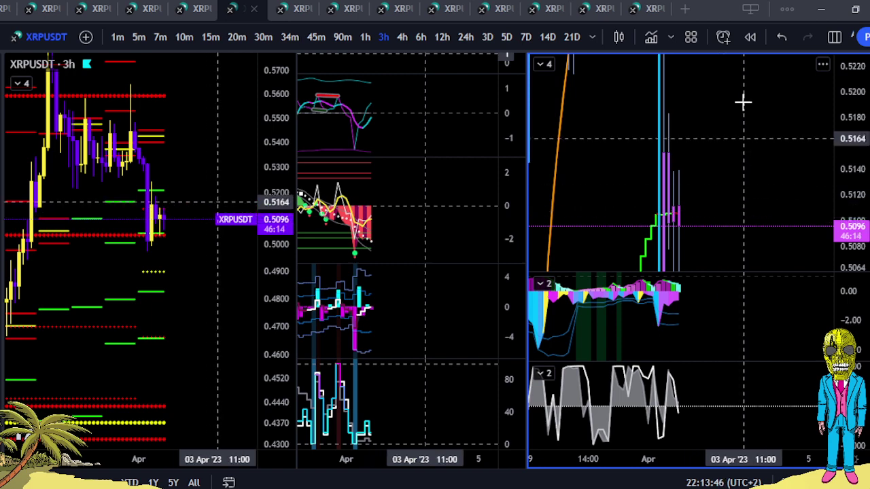
drag(860, 195, 859, 269)
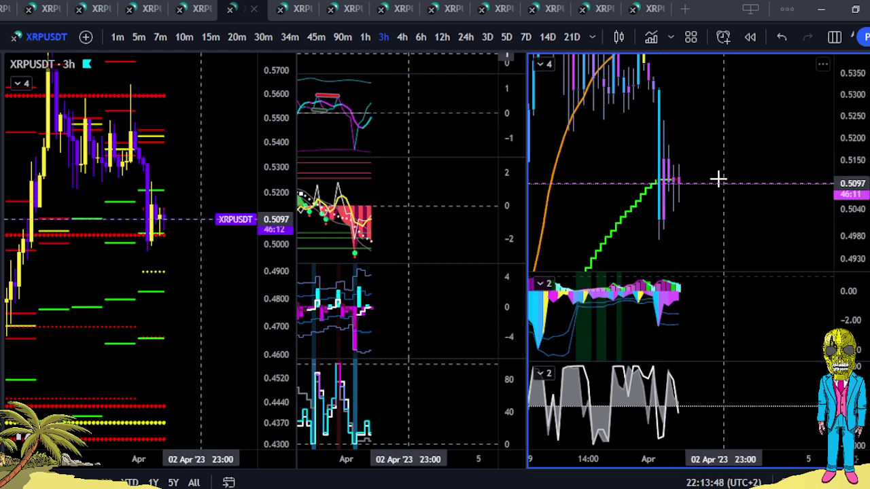
Step: Inspect the 3h chart between its lower and upper orange bands, comparing price with the volume and oscillator panes
drag(713, 180, 714, 142)
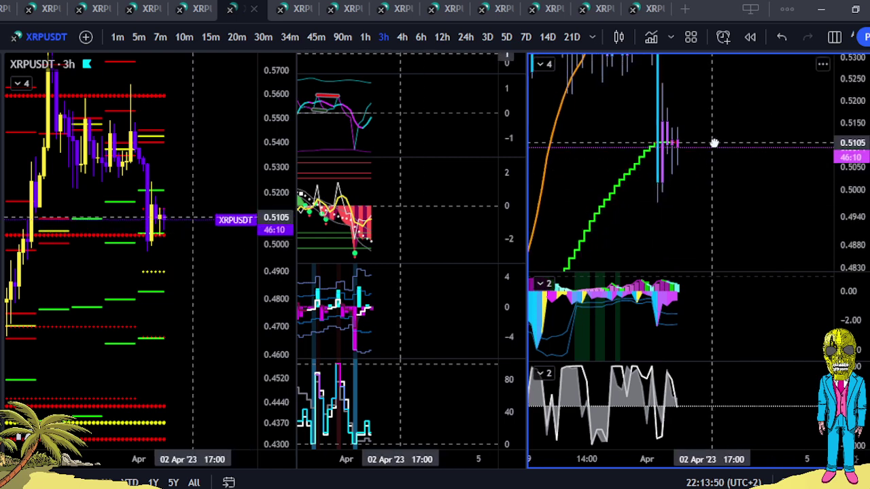
drag(746, 185, 721, 105)
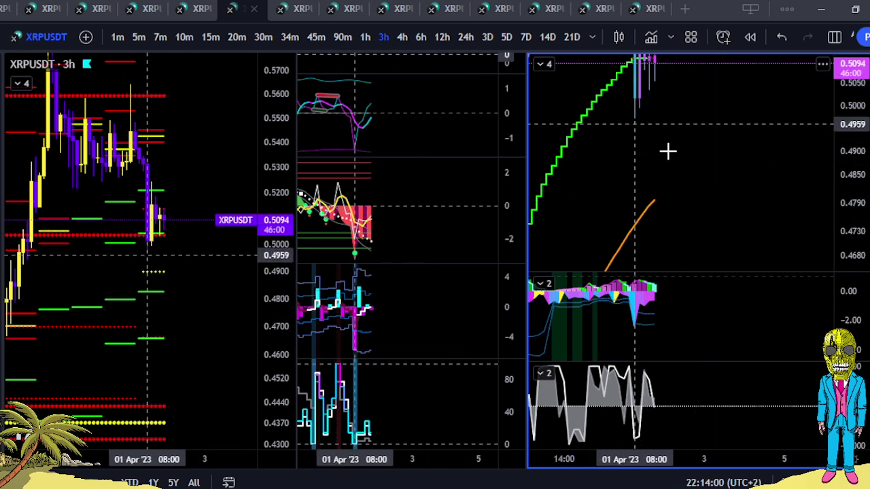
drag(703, 152, 662, 250)
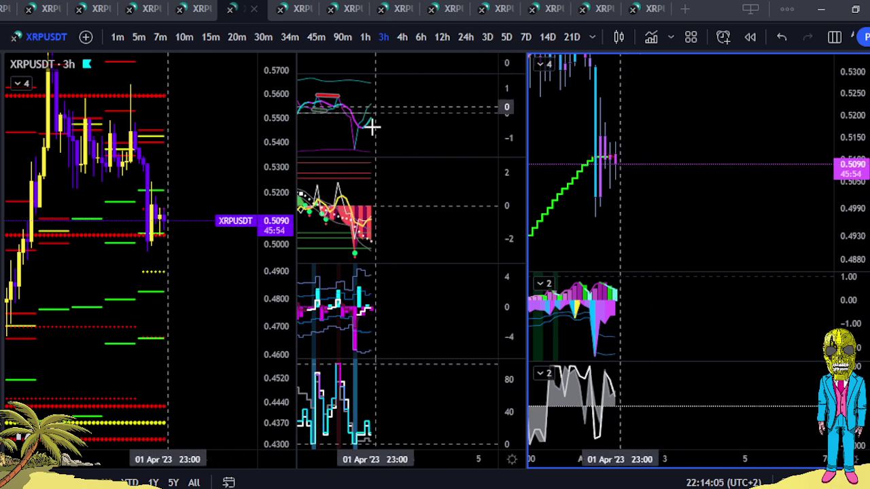
drag(645, 144, 631, 201)
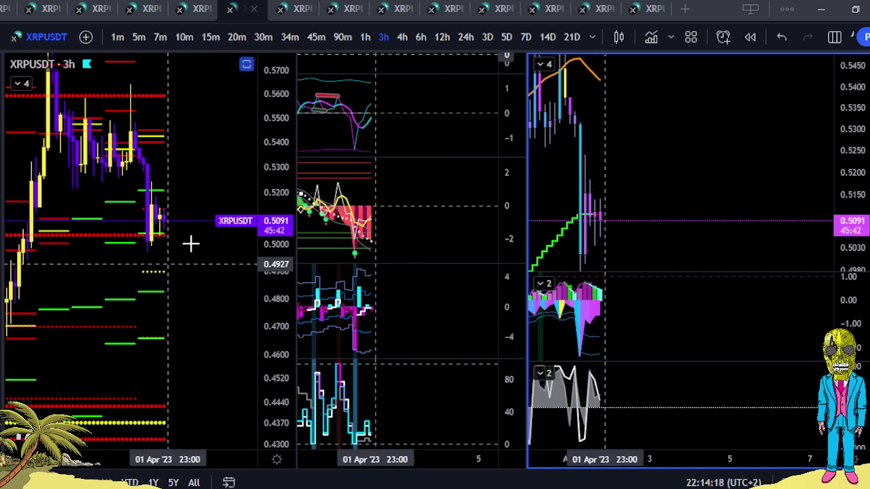
Step: Review the 90m layout and examine the 45m chart's price against the orange bands and horizontal support and resistance lines
click(189, 7)
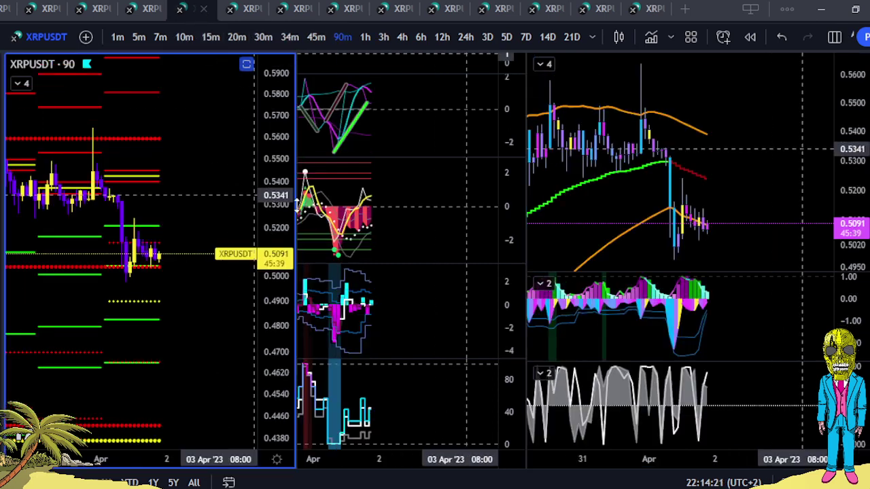
click(703, 225)
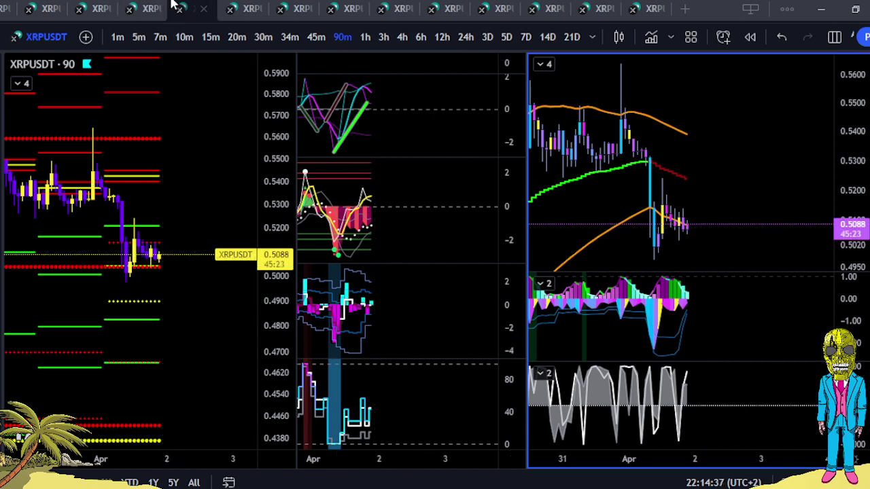
click(146, 8)
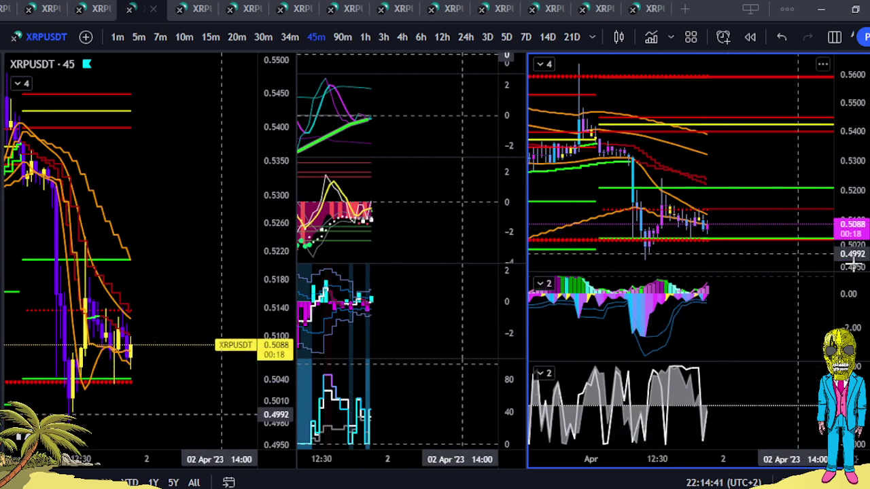
drag(851, 256, 852, 231)
drag(769, 226, 757, 184)
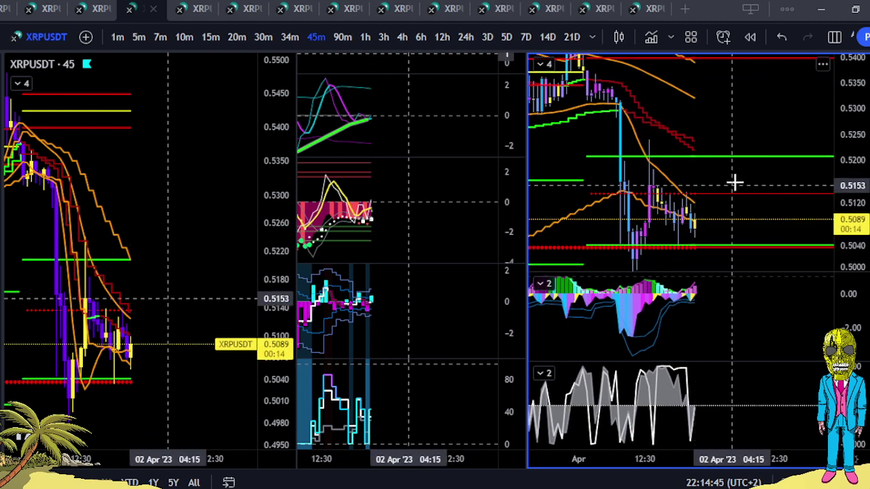
drag(720, 204, 715, 213)
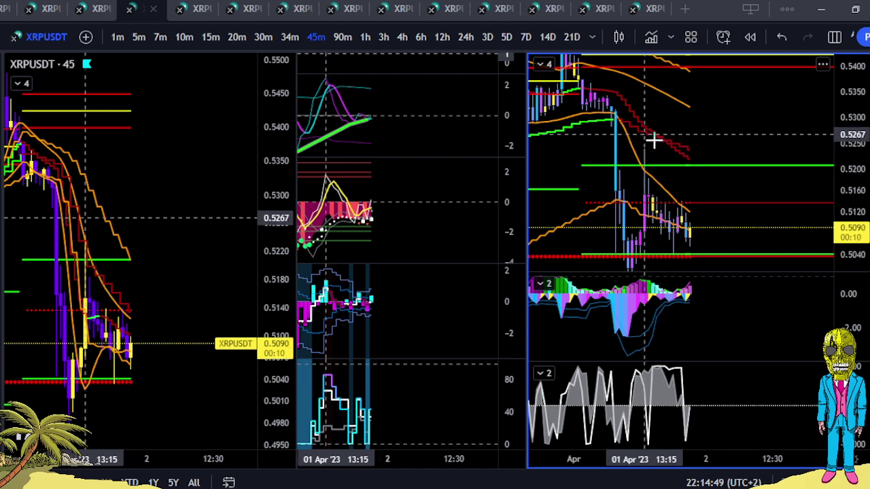
drag(757, 165, 753, 206)
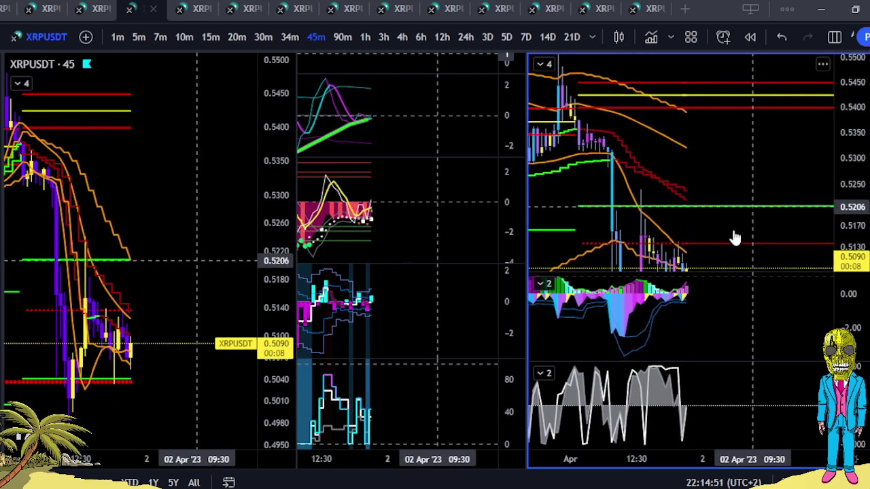
Step: Examine the latest 45m candles on both price charts against the green and red horizontal levels and the orange bands
drag(719, 228, 702, 180)
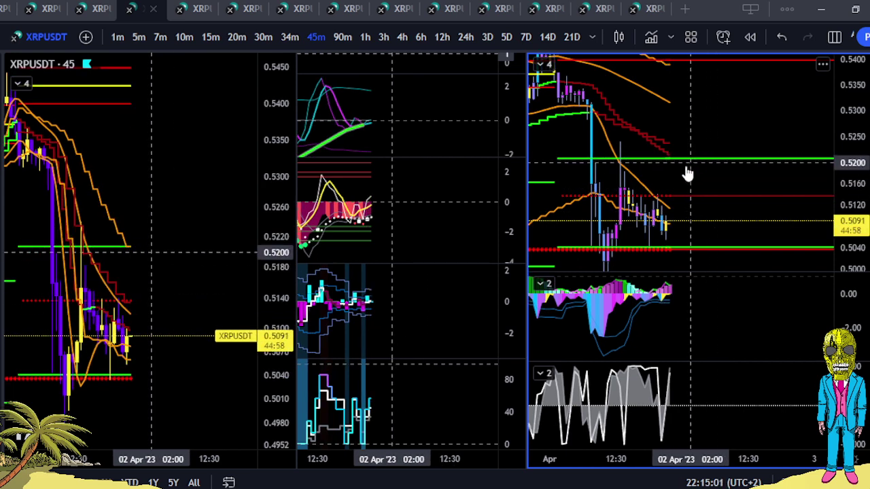
drag(134, 271, 158, 293)
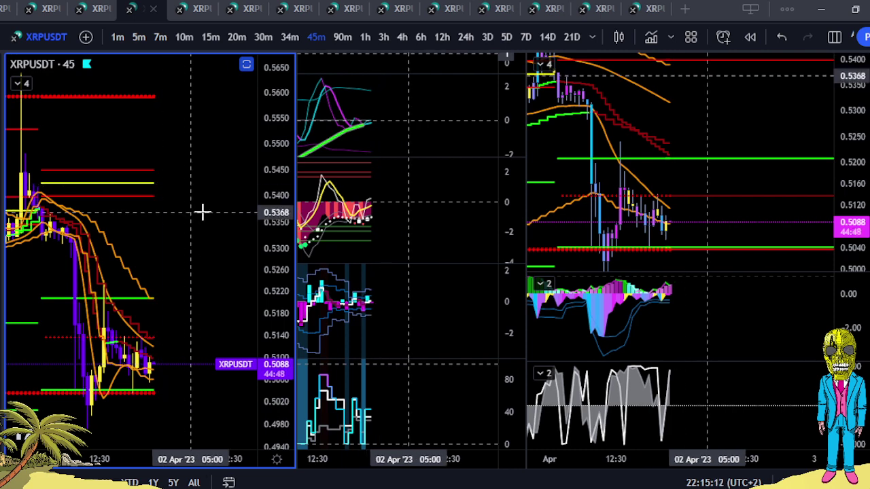
Step: Review the 15m layout with a glance at the 5m one, inspecting the 15m candles against the orange bands and stepped lines
click(80, 6)
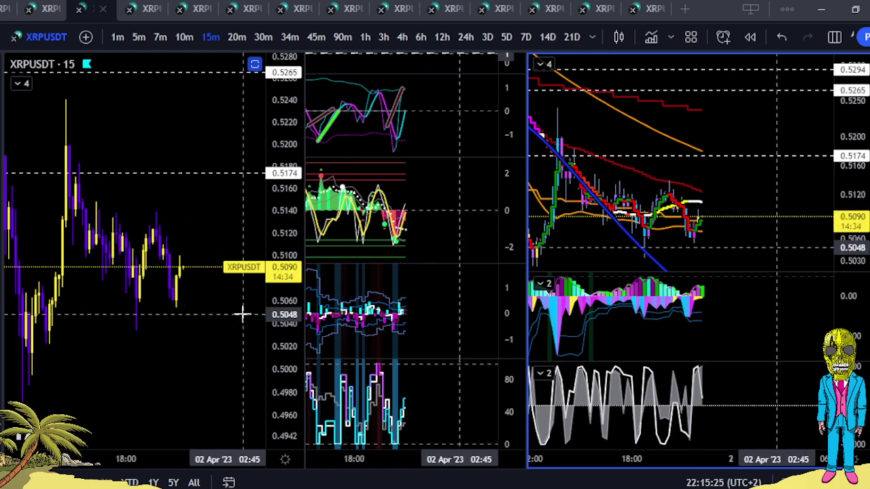
click(27, 6)
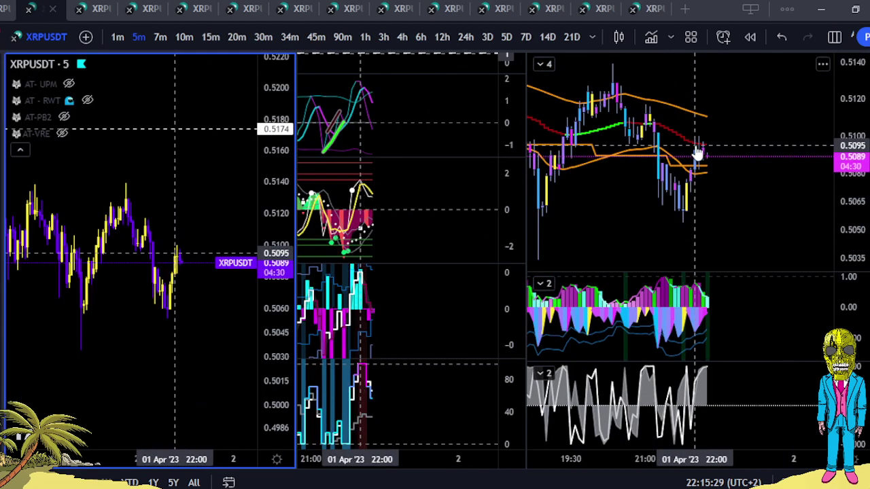
key(ctrl+Tab)
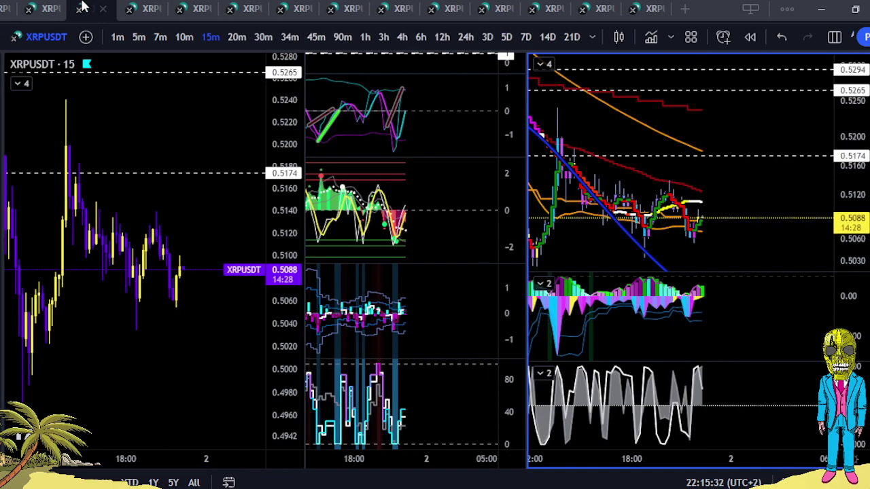
drag(844, 246, 844, 124)
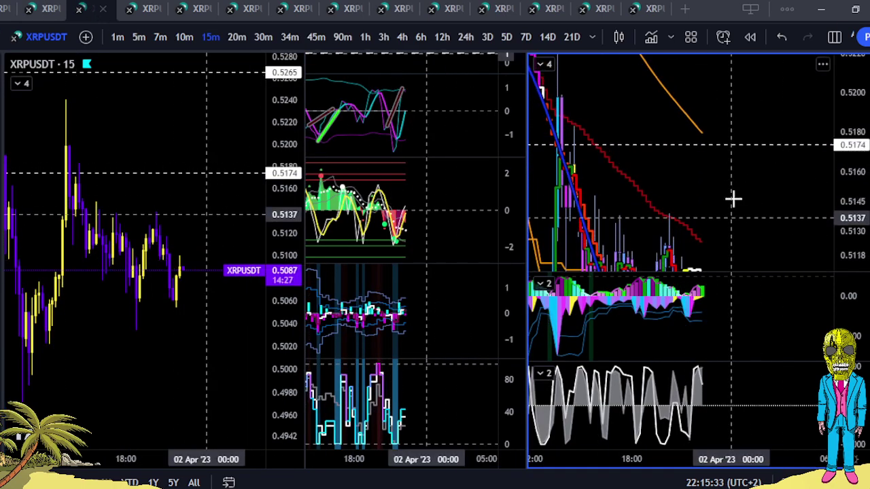
drag(722, 235, 715, 85)
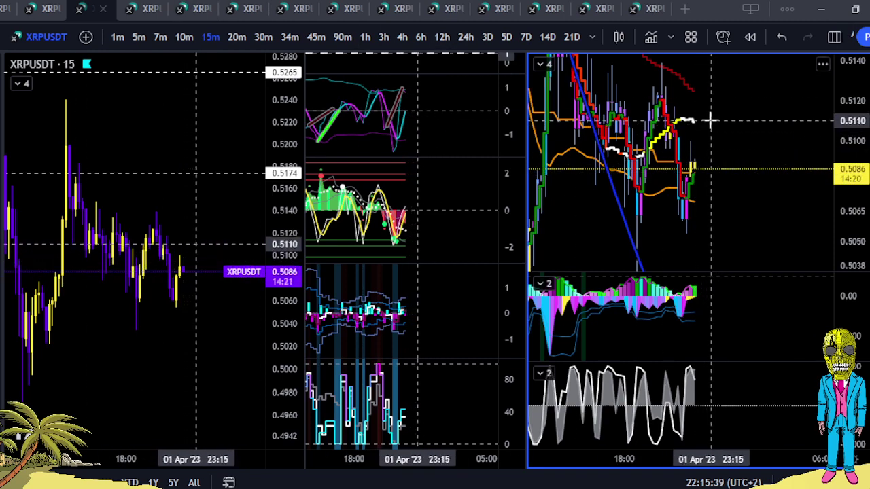
Step: Show the AT-VRE indicator on the 5m price chart and check its horizontal levels above and below price
click(58, 7)
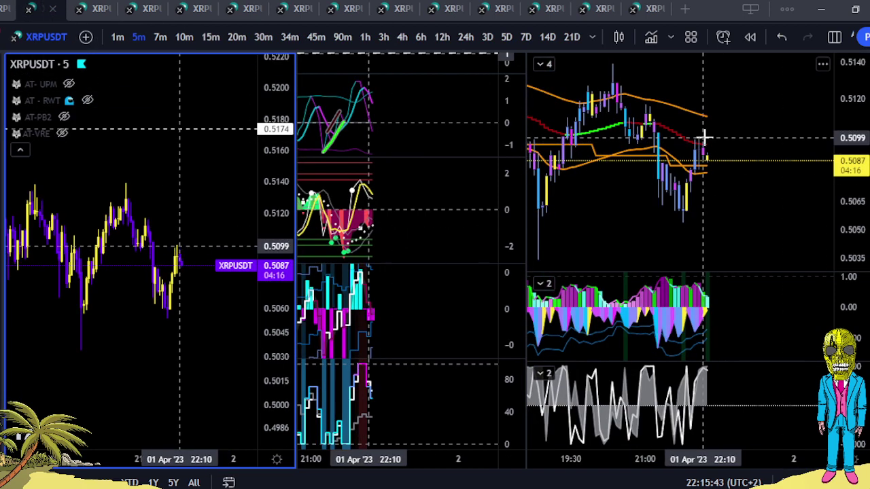
click(62, 134)
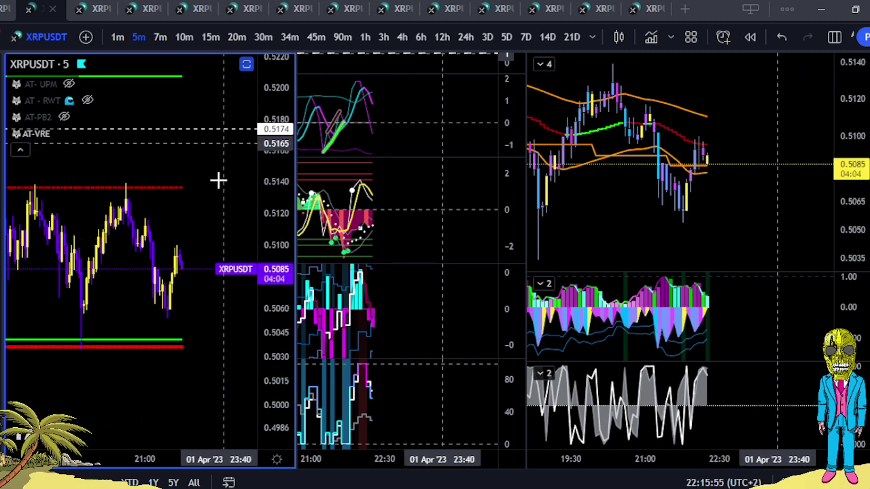
scroll(214, 226, down, 2)
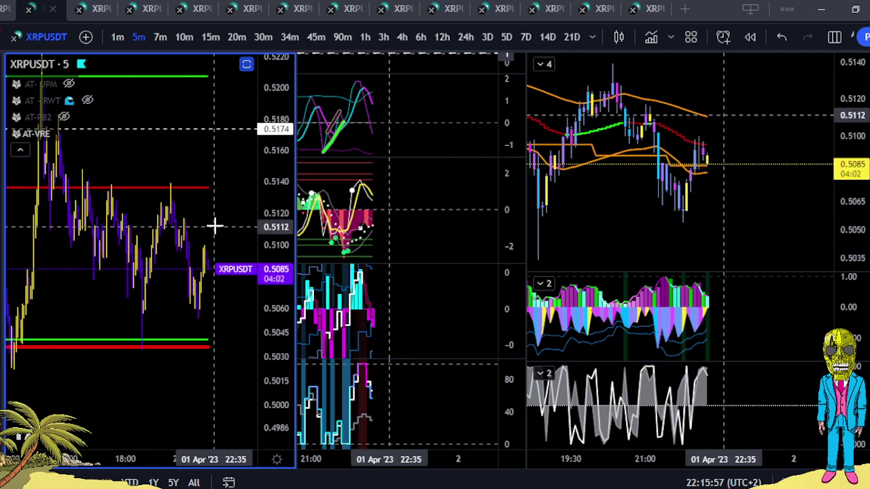
drag(294, 159, 282, 363)
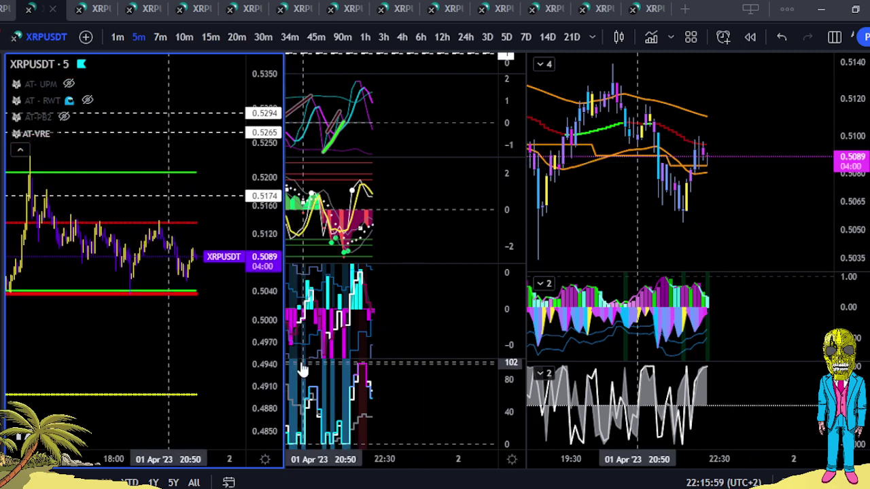
drag(277, 187, 278, 324)
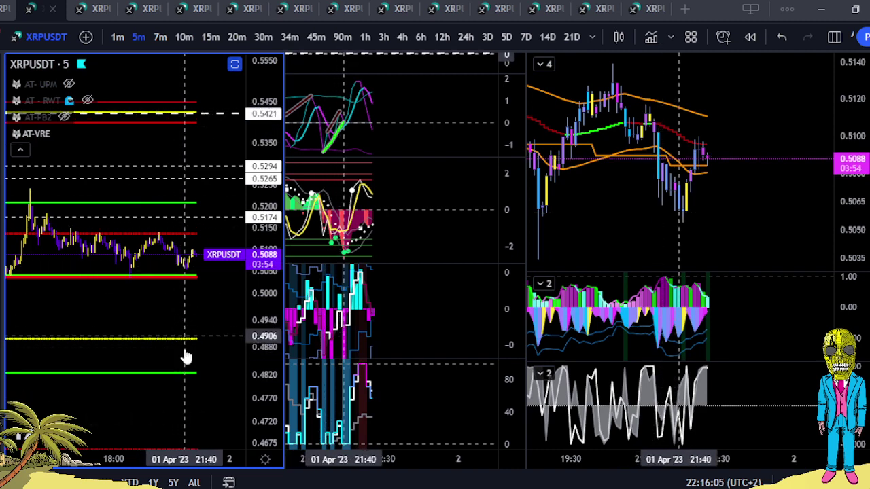
drag(272, 239, 266, 61)
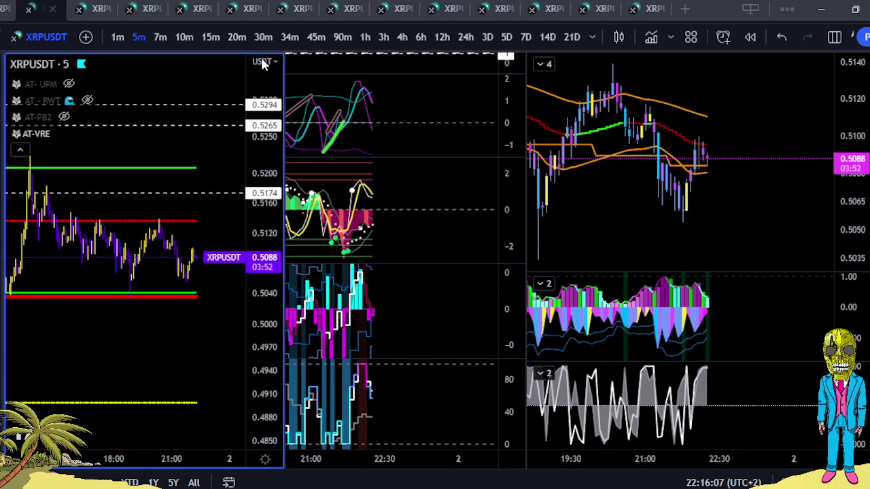
Step: Review the 1m chart and inspect the latest candles up close against the AT-PB2 fan curves
click(6, 8)
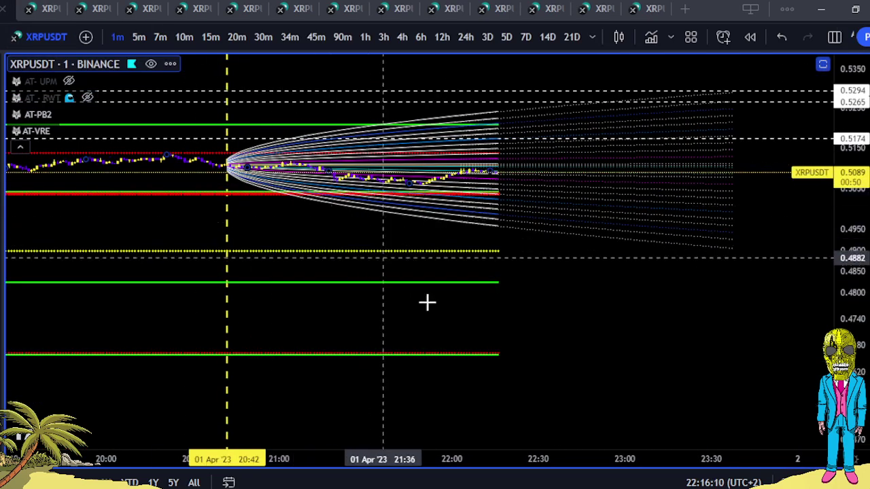
mouse_move(535, 430)
click(515, 418)
scroll(854, 284, up, 3)
drag(838, 234, 838, 286)
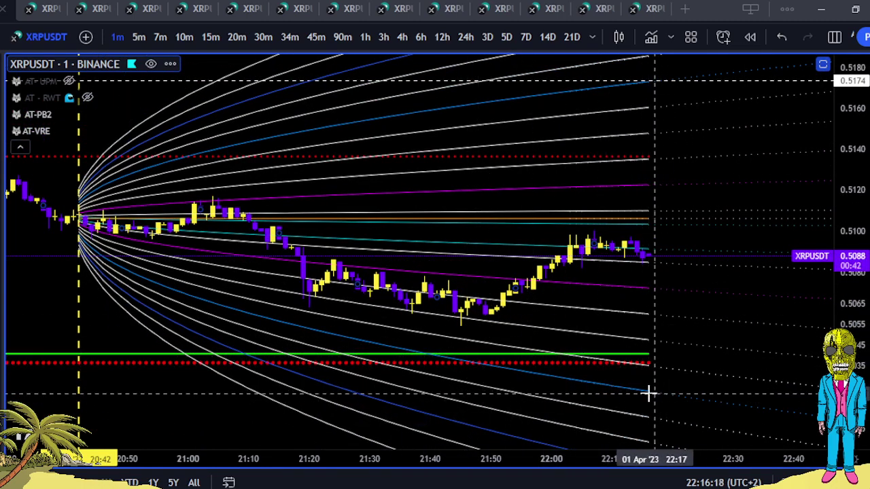
drag(702, 274, 662, 378)
drag(865, 369, 854, 225)
drag(724, 338, 721, 161)
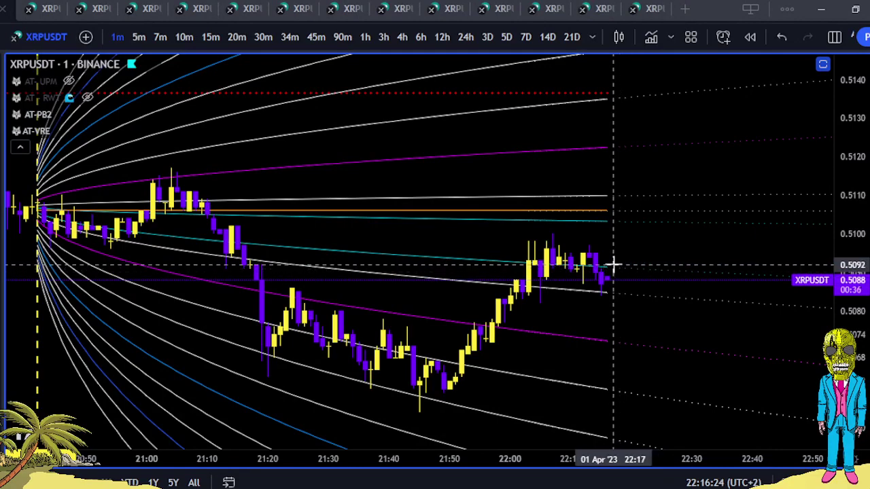
Step: Examine the upper AT-PB2 fan curves on the 1m chart against the red dotted, white dashed and green horizontal levels above price
drag(655, 254, 649, 294)
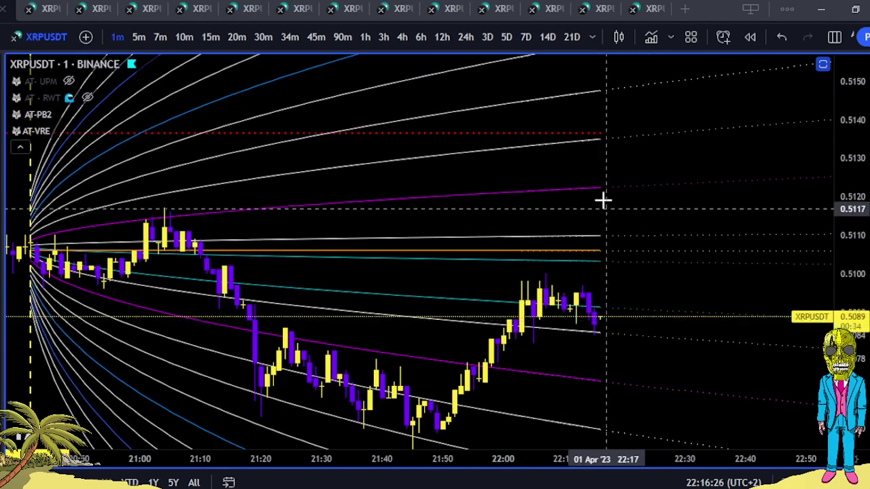
drag(643, 224, 642, 307)
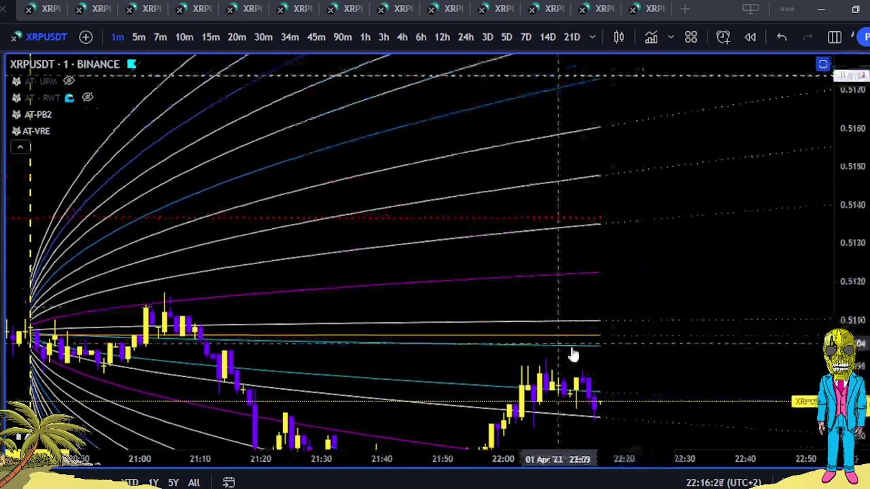
drag(606, 177, 614, 326)
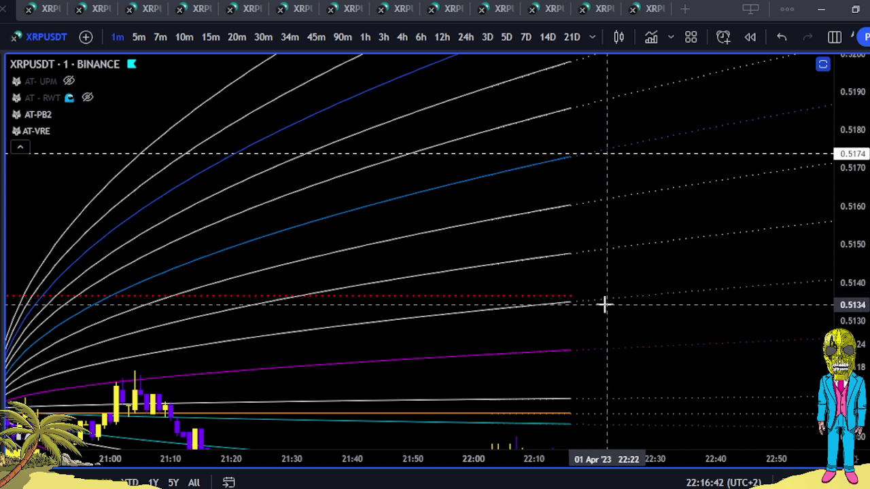
drag(642, 225, 634, 314)
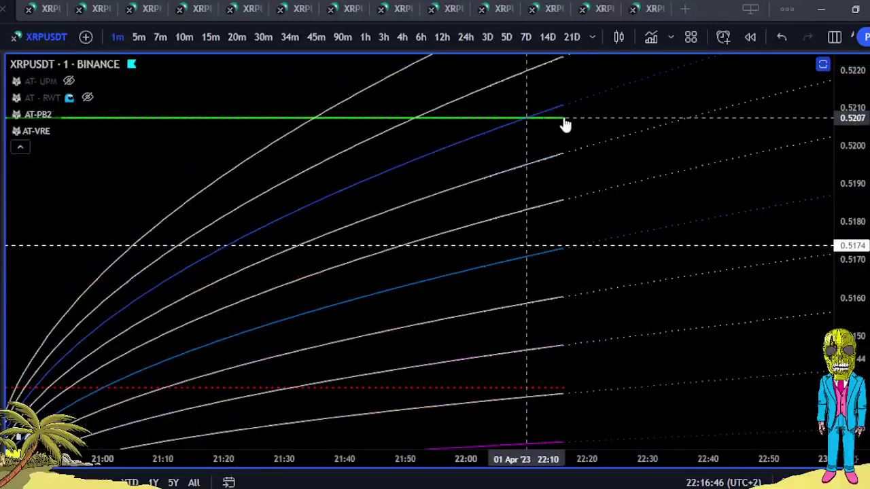